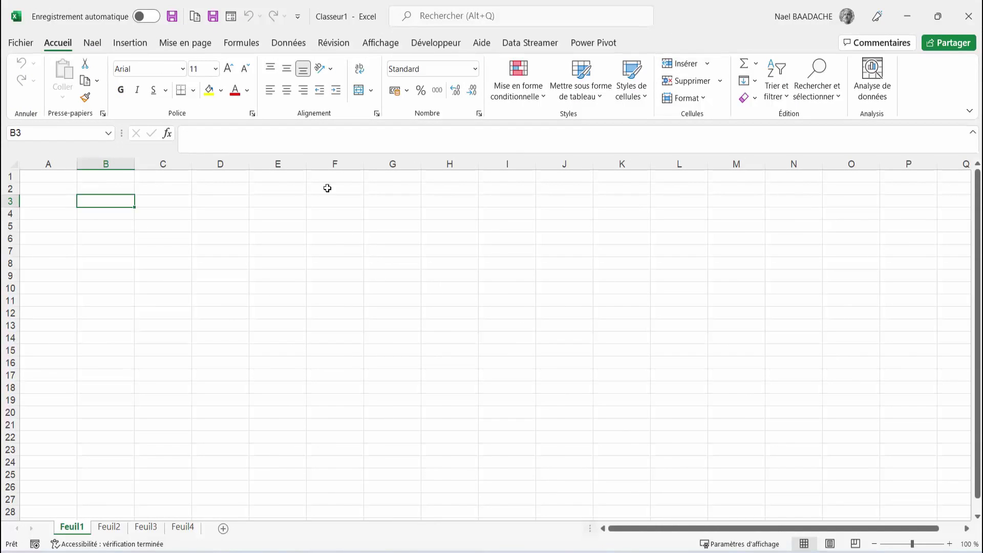
- Show the Données ribbon in the blank Classeur1 workbook
left_click(290, 44)
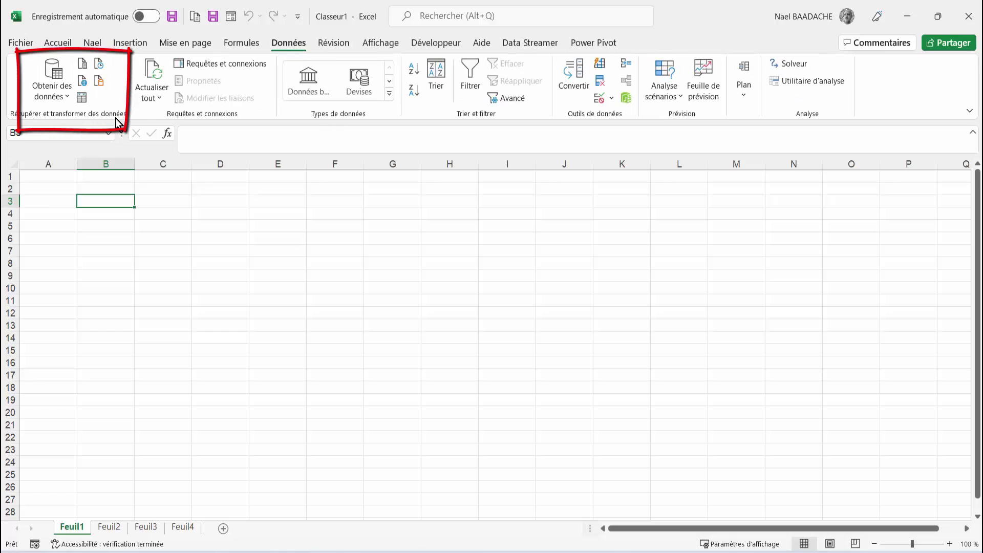
- Select cell E4 and list the Obtenir des données file sources, including PDF
left_click(199, 231)
left_click(129, 199)
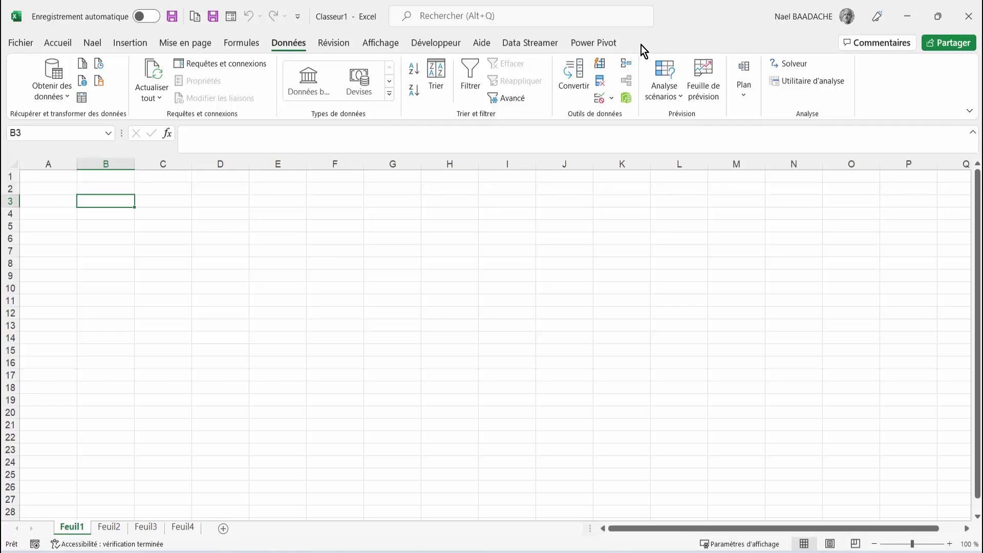
left_click(263, 218)
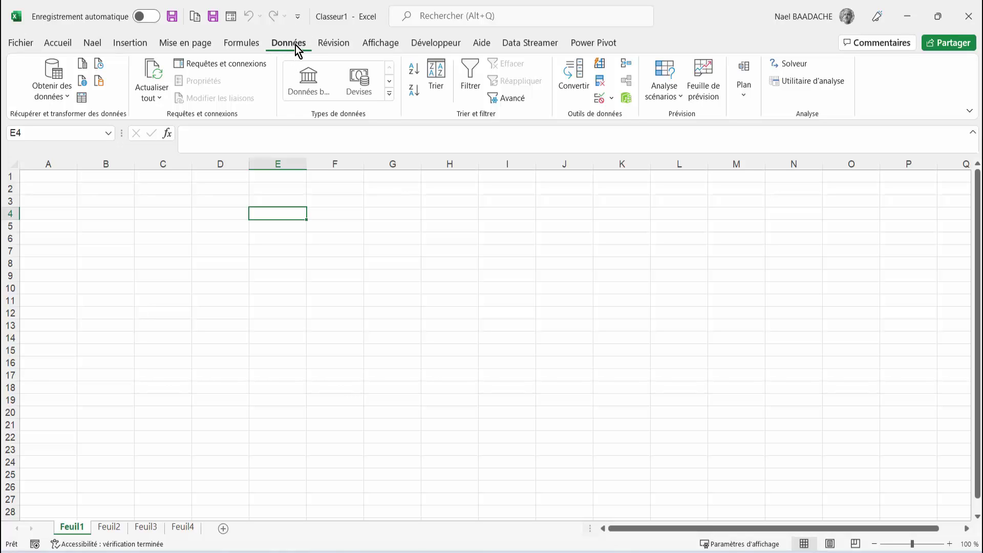
left_click(60, 101)
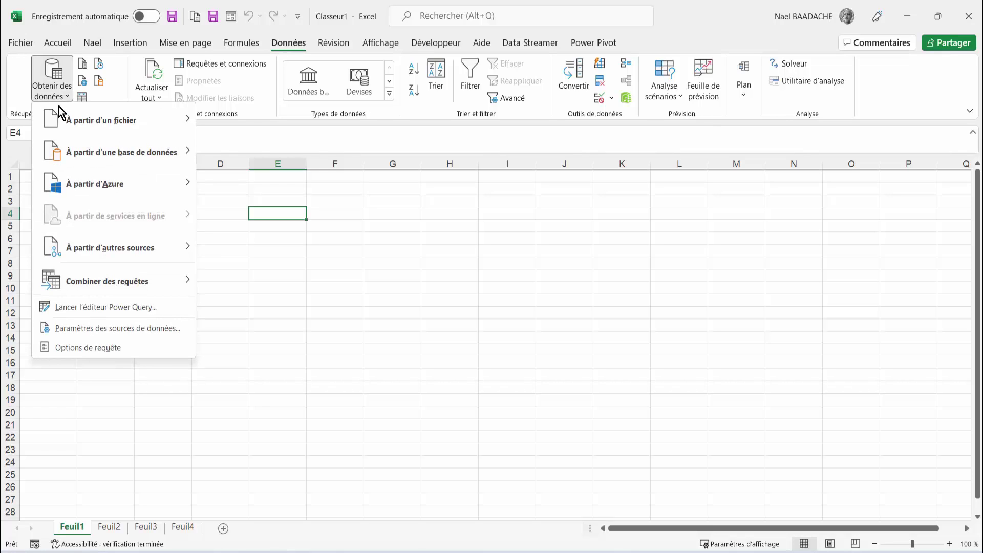
mouse_move(115, 120)
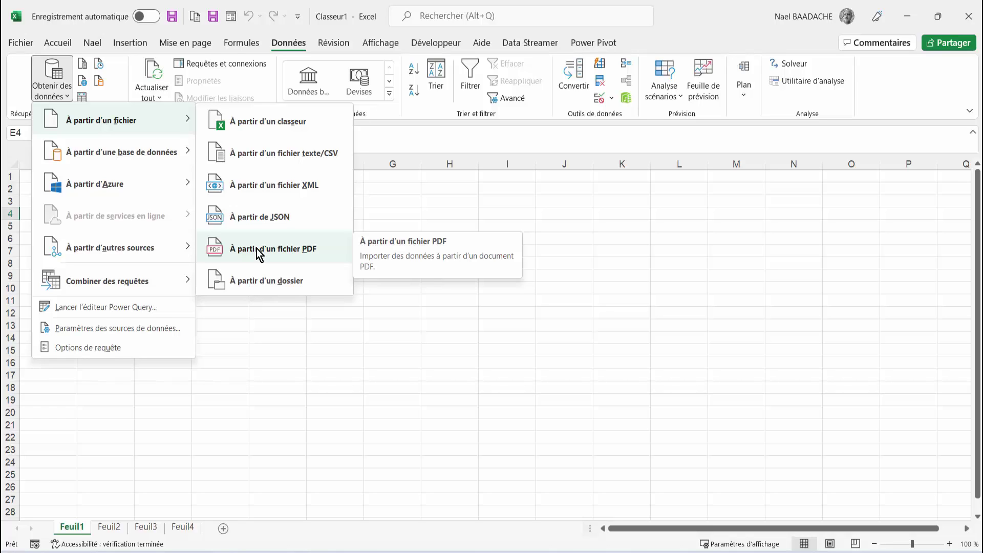
- Import ImportFicherPDF.pdf from the Bureau folder as a PDF data source
left_click(258, 251)
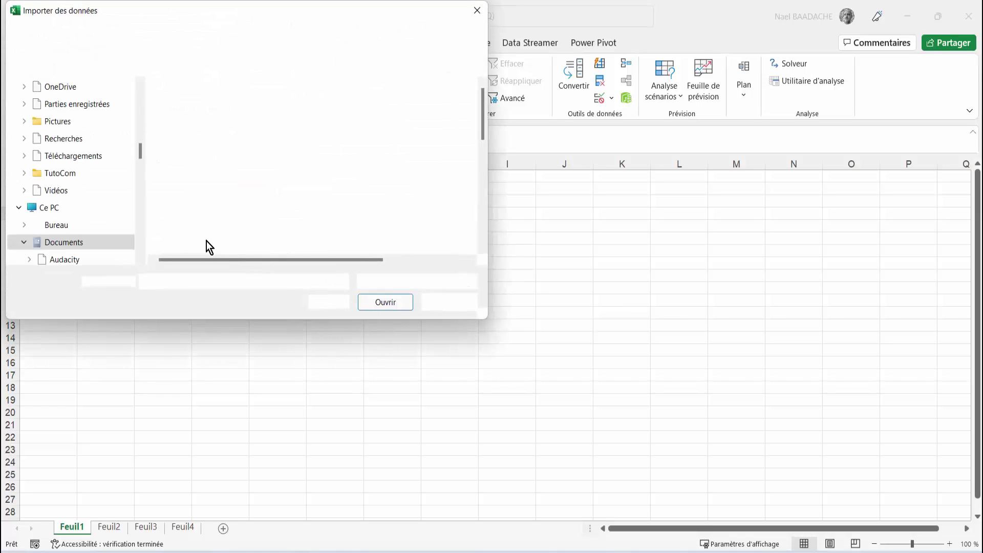
scroll(139, 106, "up", 2)
scroll(139, 106, "up", 5)
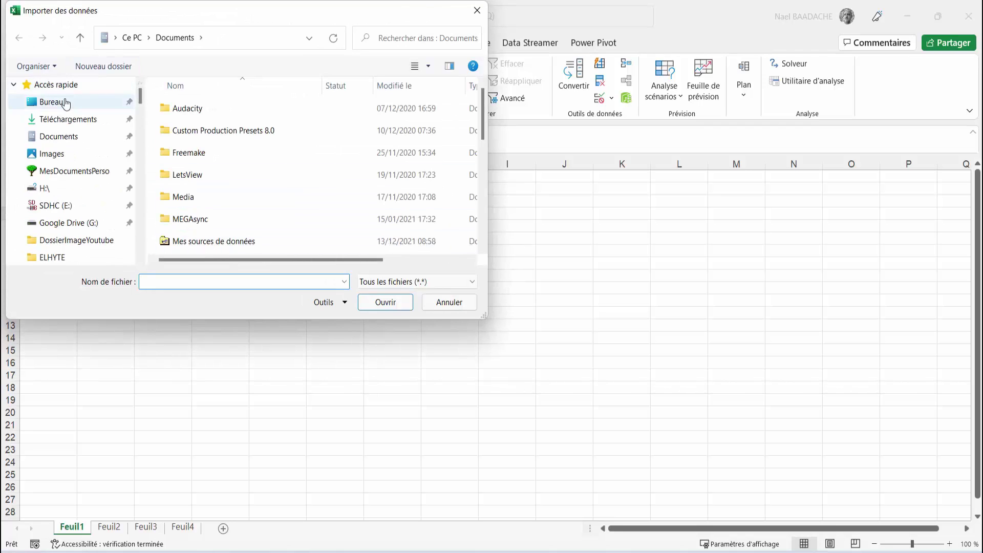
left_click(66, 101)
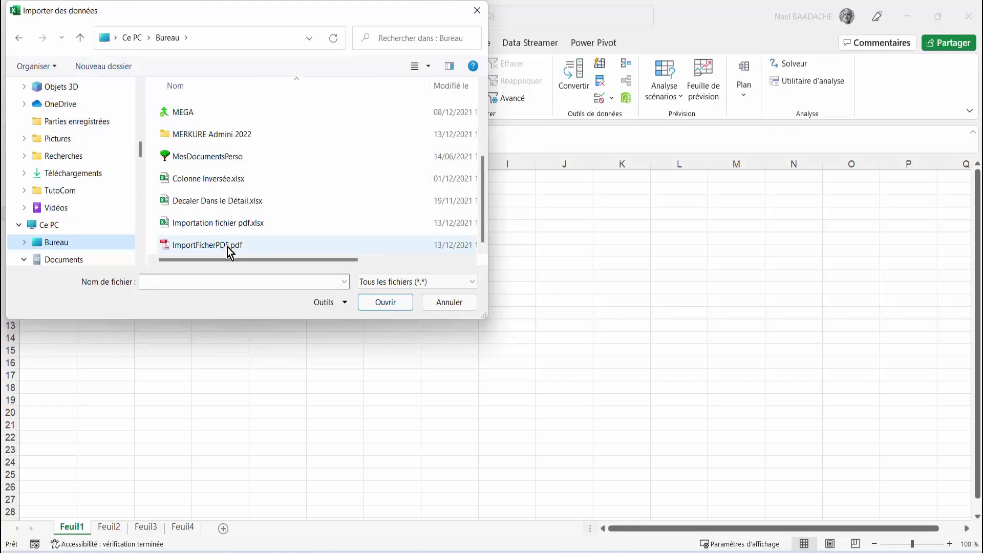
left_click(227, 247)
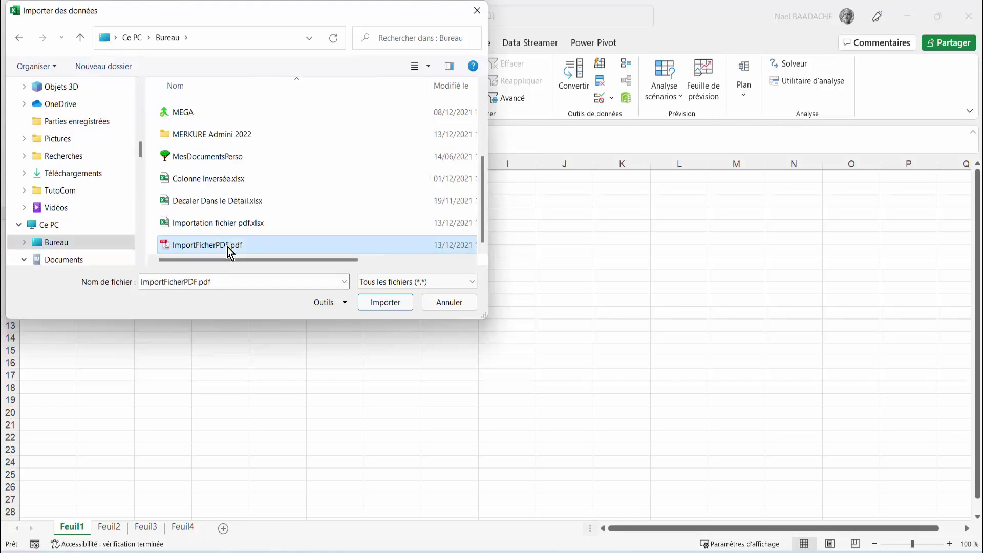
left_click(382, 306)
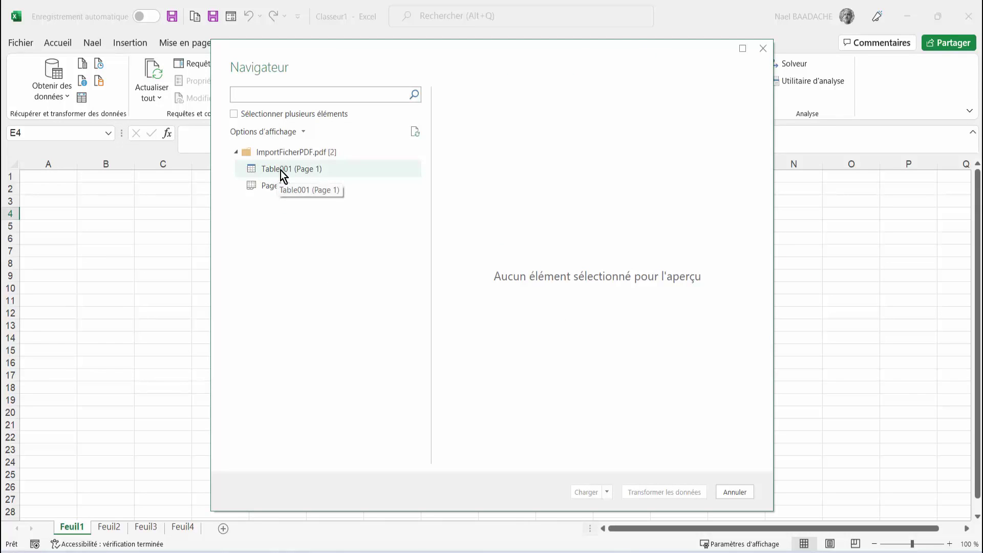
- Preview Table001 (Page 1) in the Navigator and send it to Power Query Editor
left_click(281, 170)
left_click(278, 187)
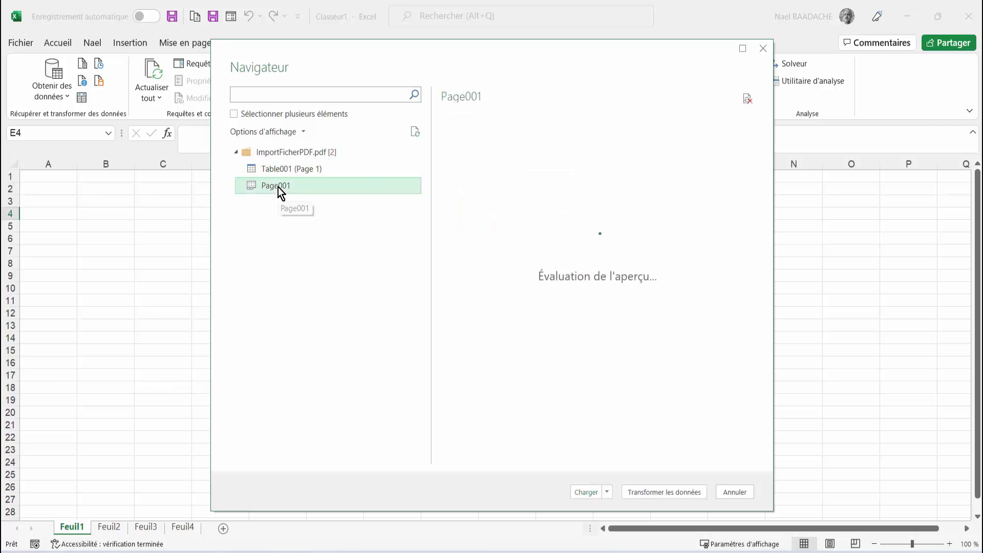
left_click(279, 169)
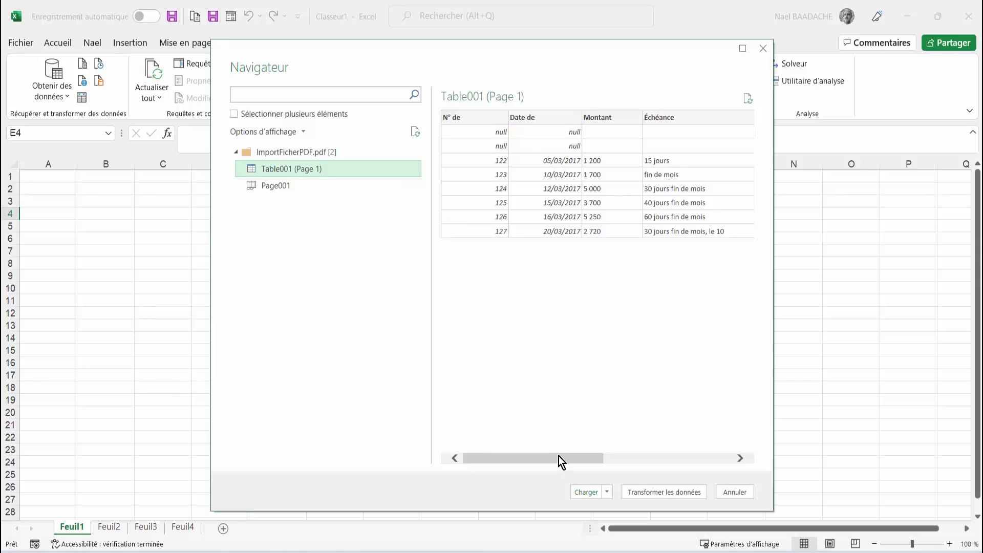
left_click(704, 460)
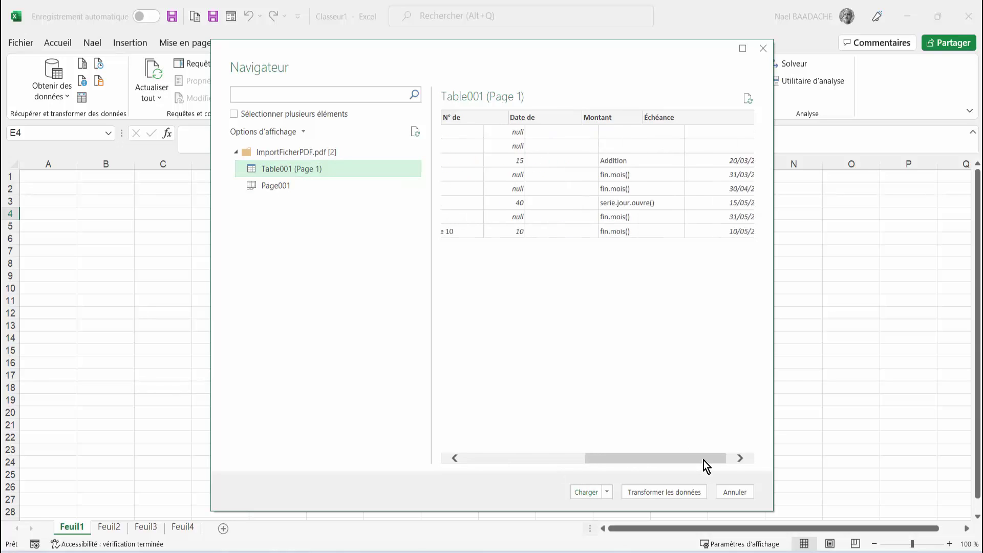
left_click_drag(649, 456, 519, 457)
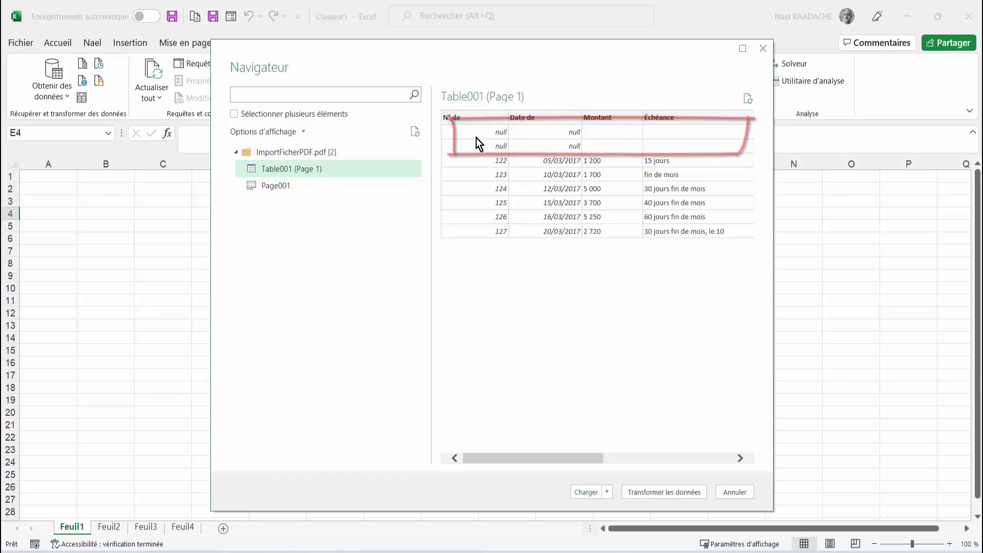
left_click(645, 494)
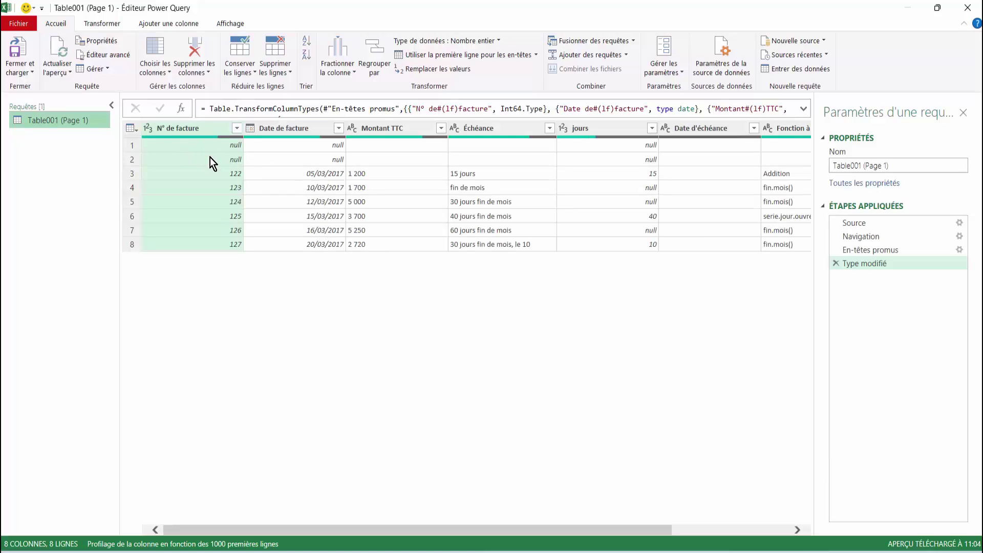
- Remove the top 2 rows, leaving 6 invoice rows in Table001 (Page 1)
left_click(204, 174)
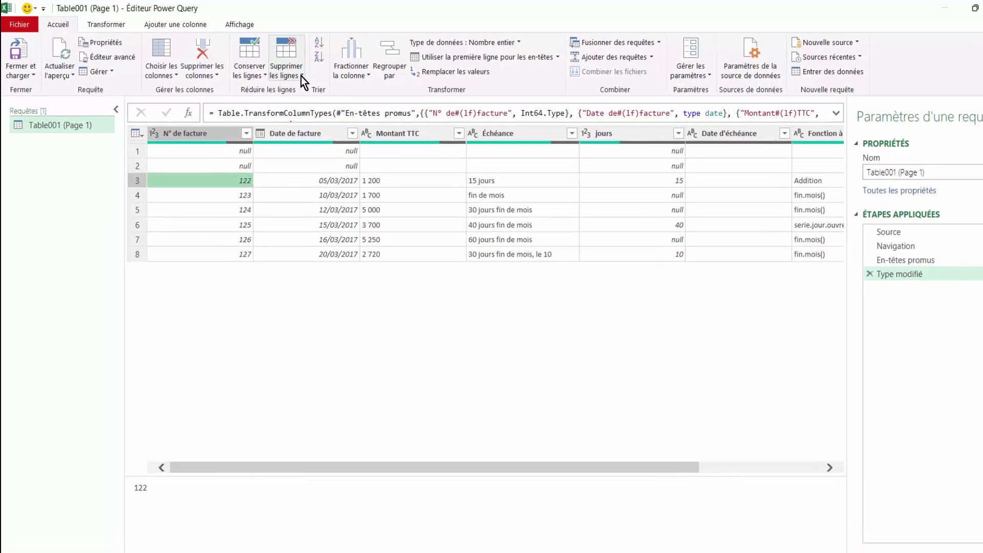
left_click(301, 76)
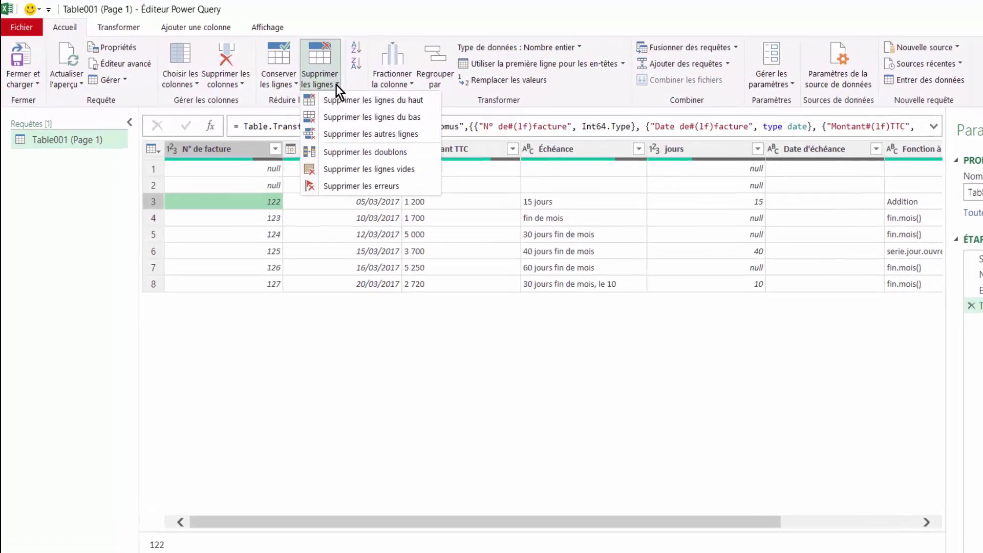
left_click(361, 112)
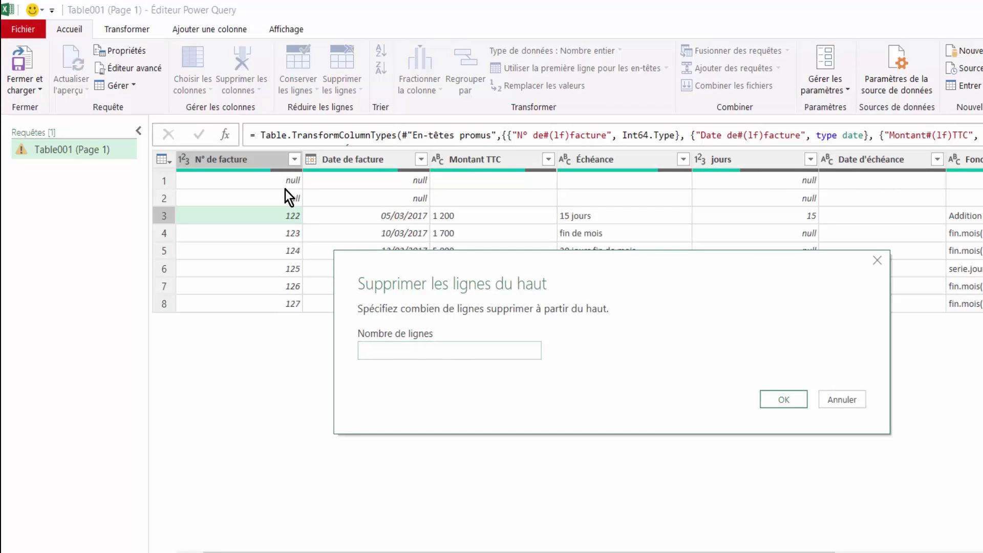
type("2")
left_click(776, 400)
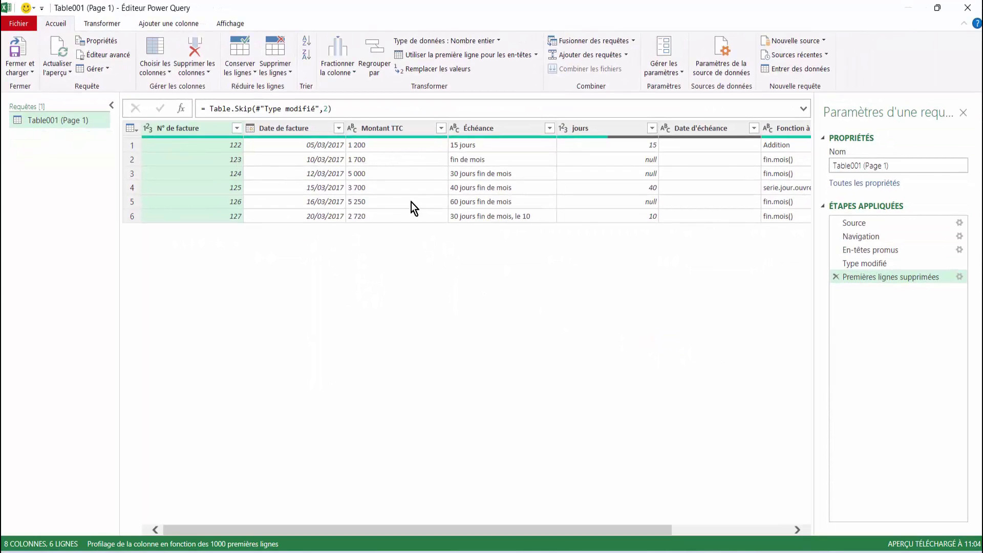
left_click(309, 129)
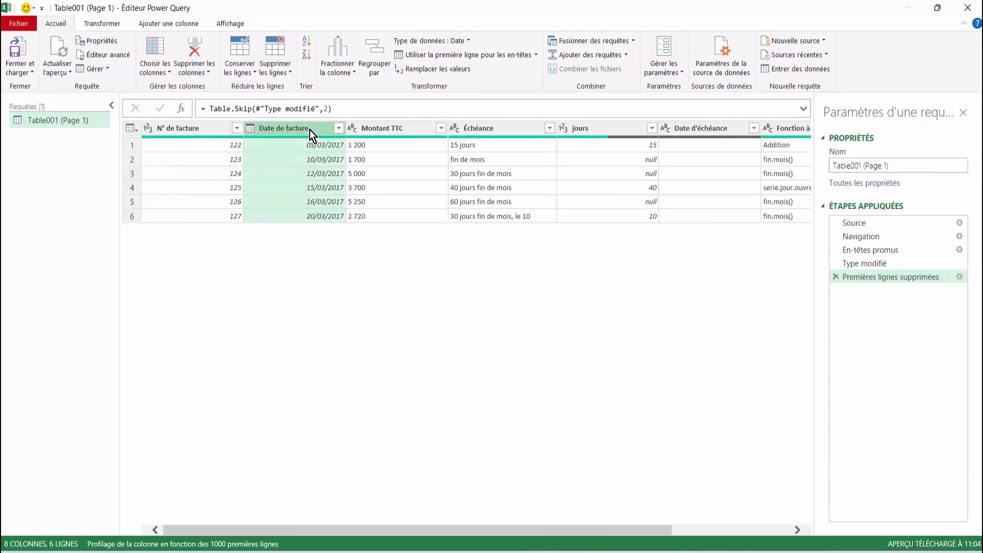
left_click_drag(385, 26, 404, 32)
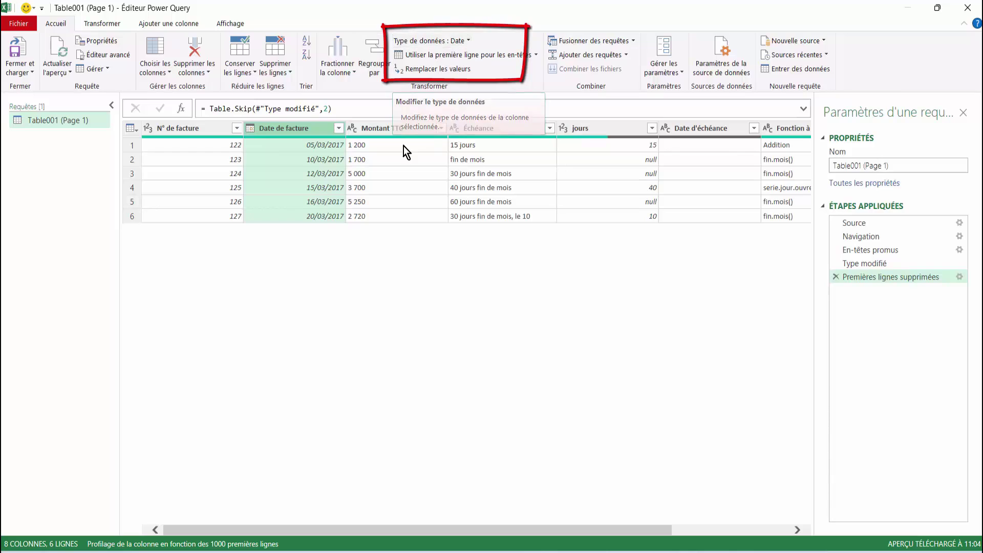
left_click(389, 128)
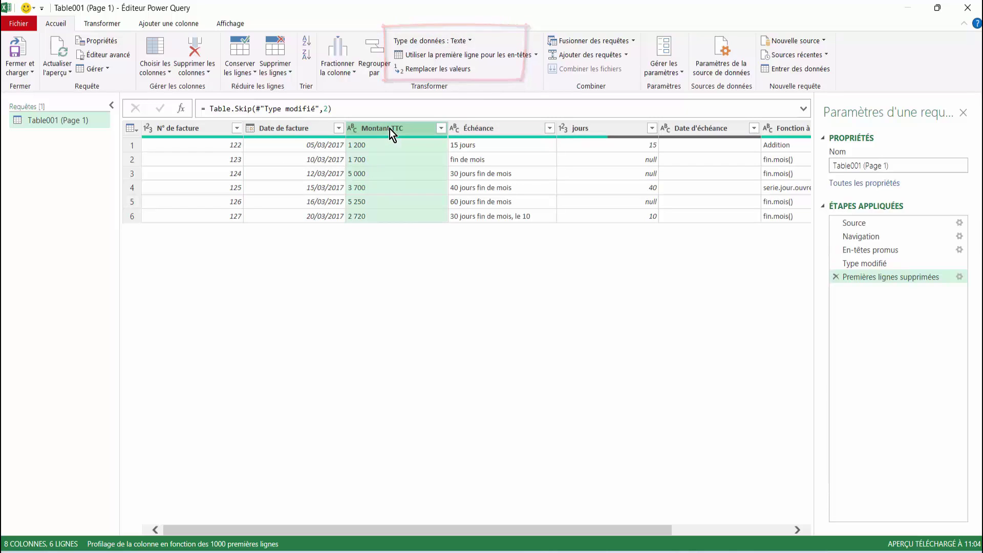
left_click(470, 41)
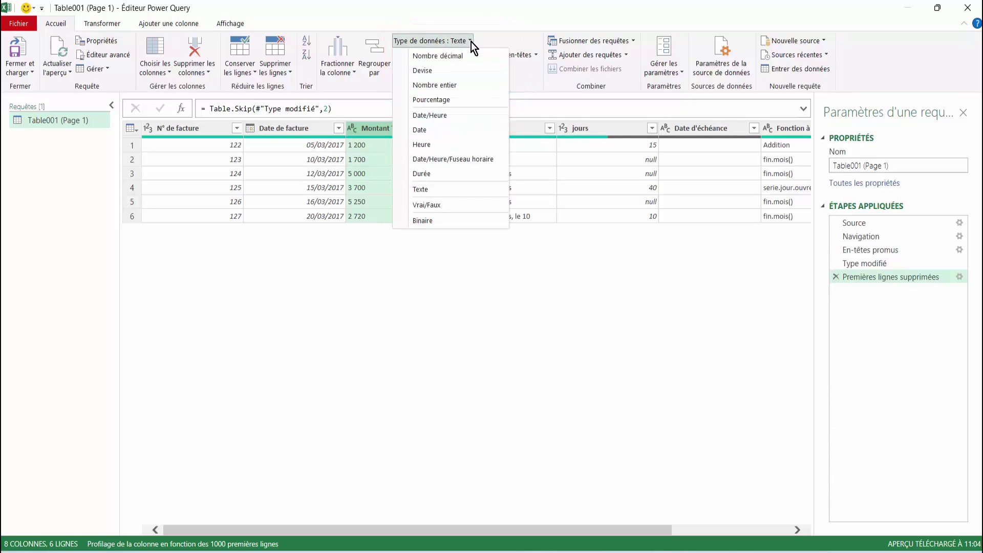
left_click(460, 57)
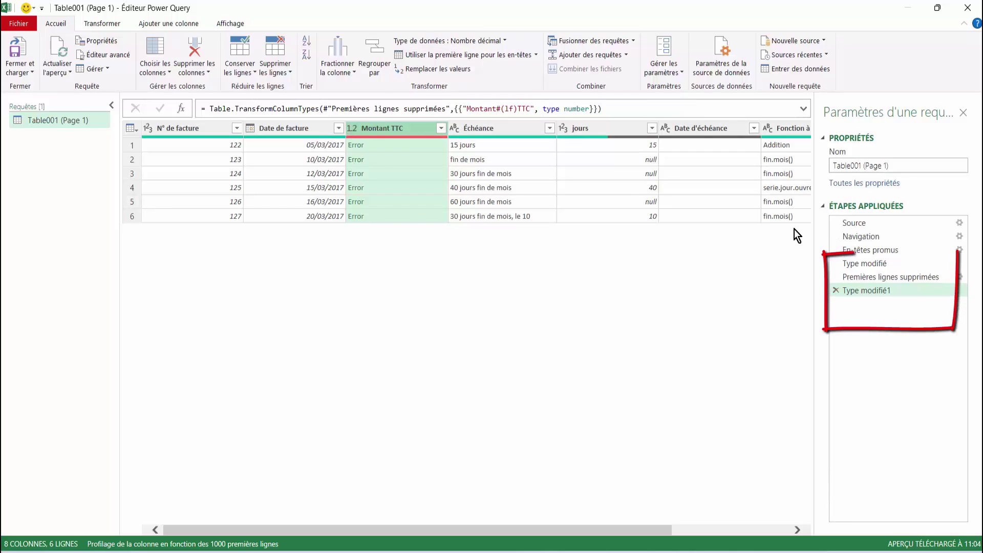
left_click(835, 291)
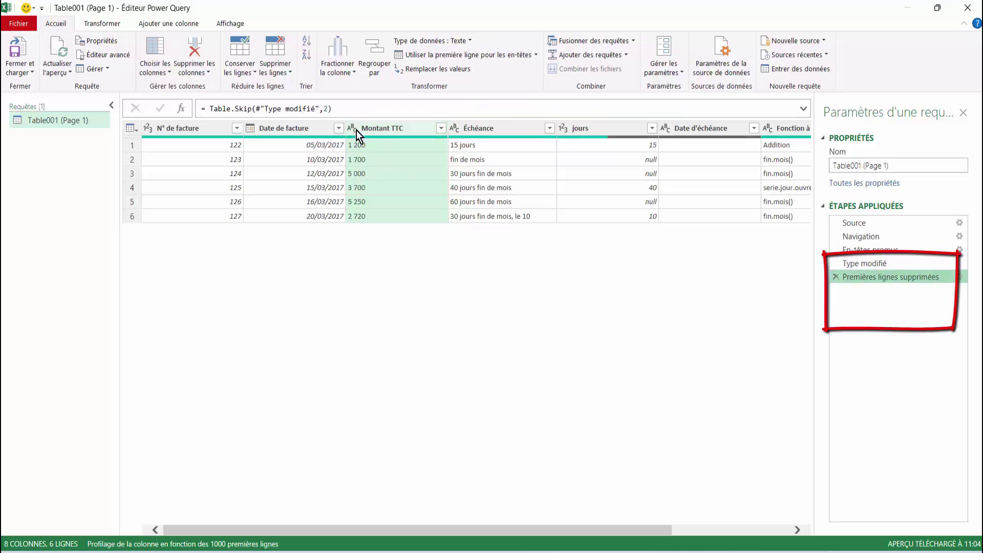
- Convert Montant TTC to Nombre décimal using the Français (Canada) locale
right_click(407, 128)
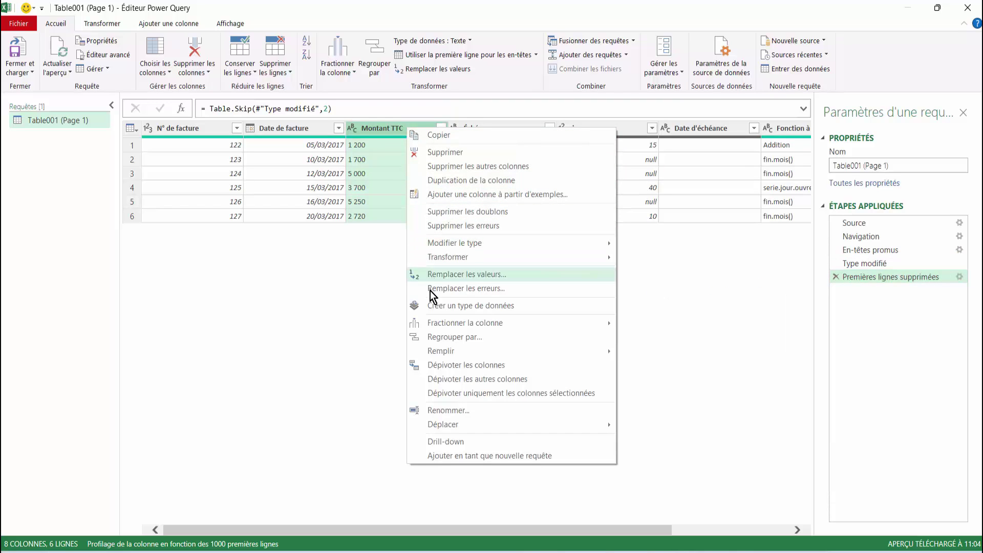
mouse_move(453, 242)
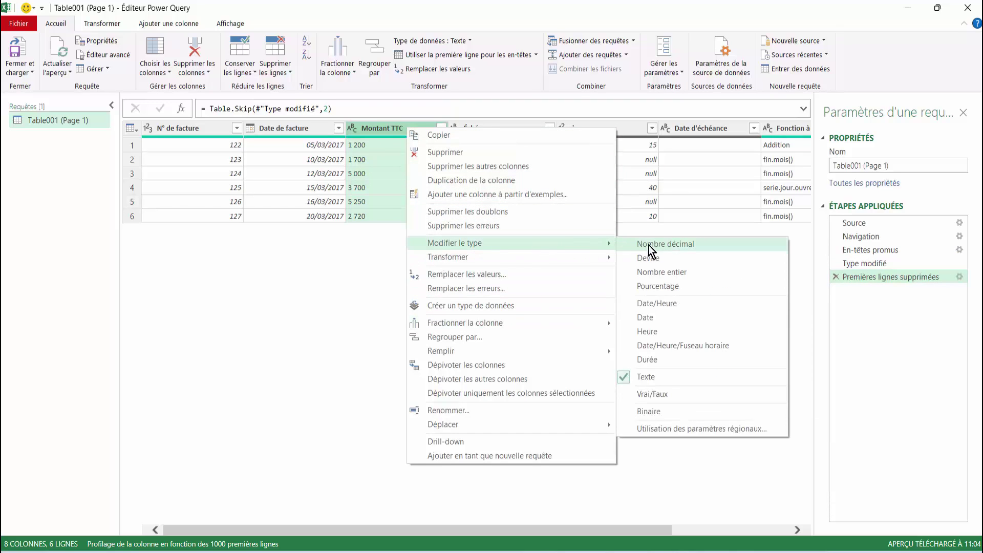
left_click(668, 430)
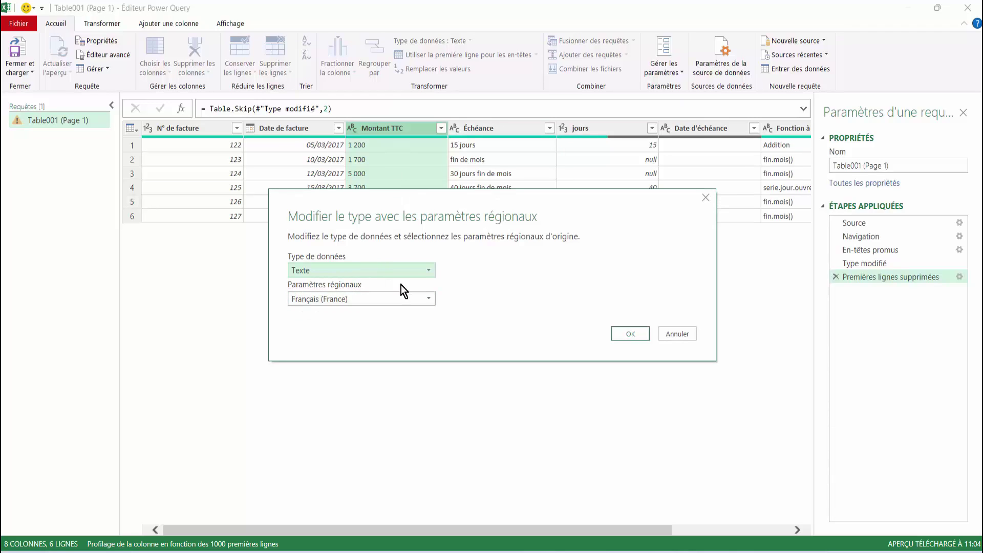
left_click(429, 270)
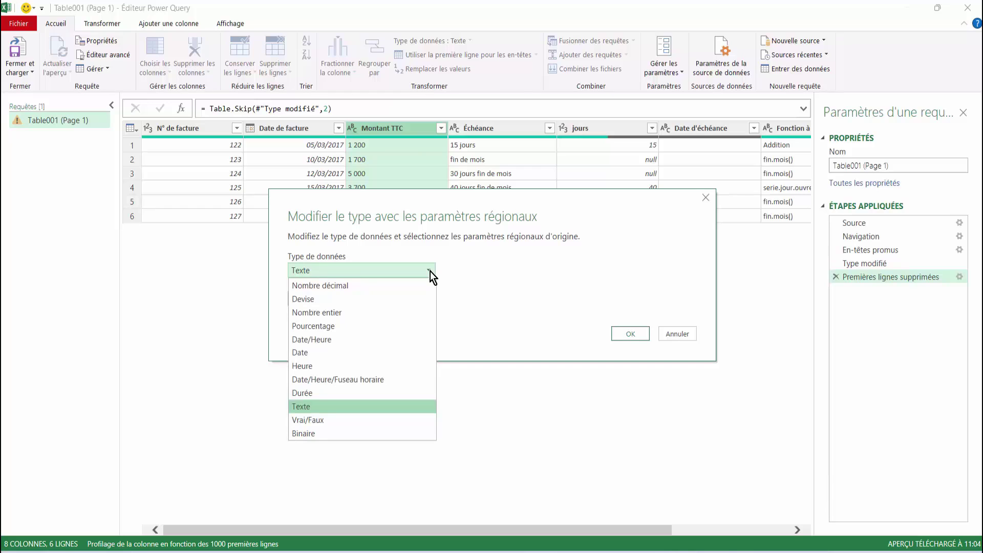
left_click(352, 287)
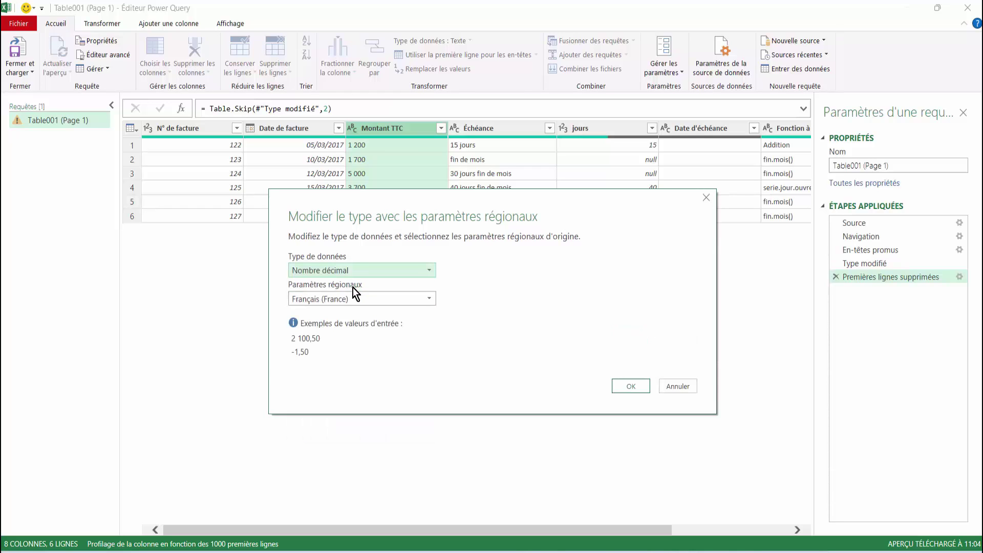
left_click(430, 300)
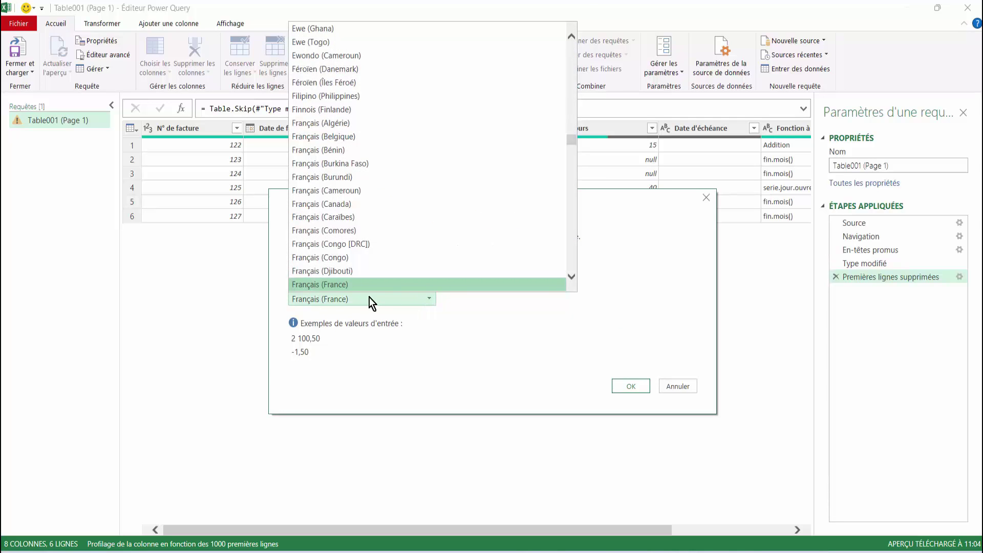
left_click(331, 205)
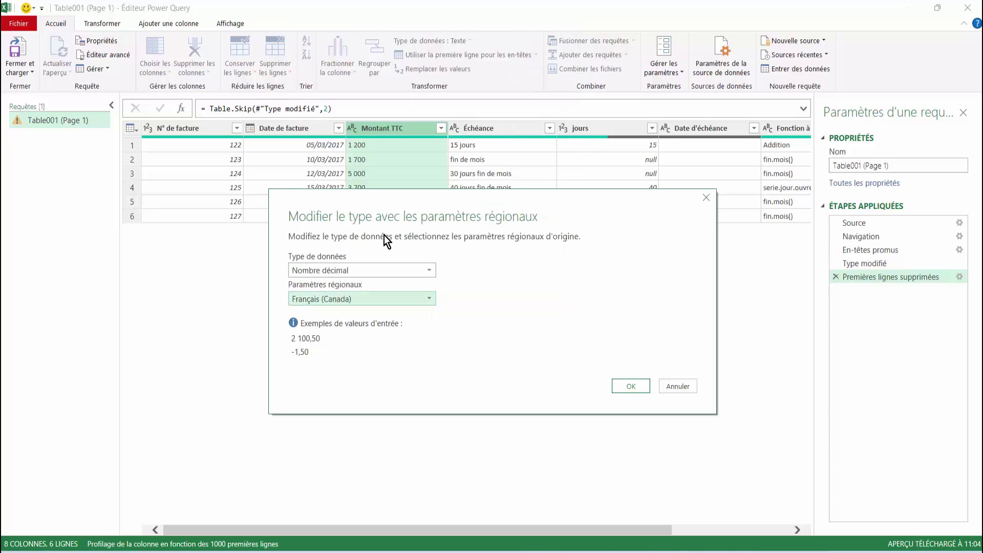
left_click(635, 389)
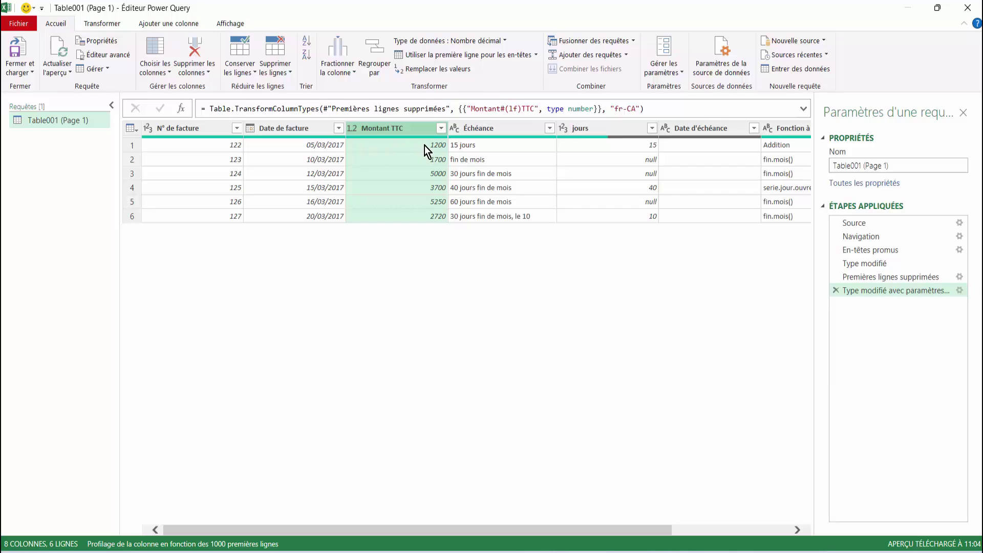
- Change the Date d'échéance column's data type to Date
left_click(702, 128)
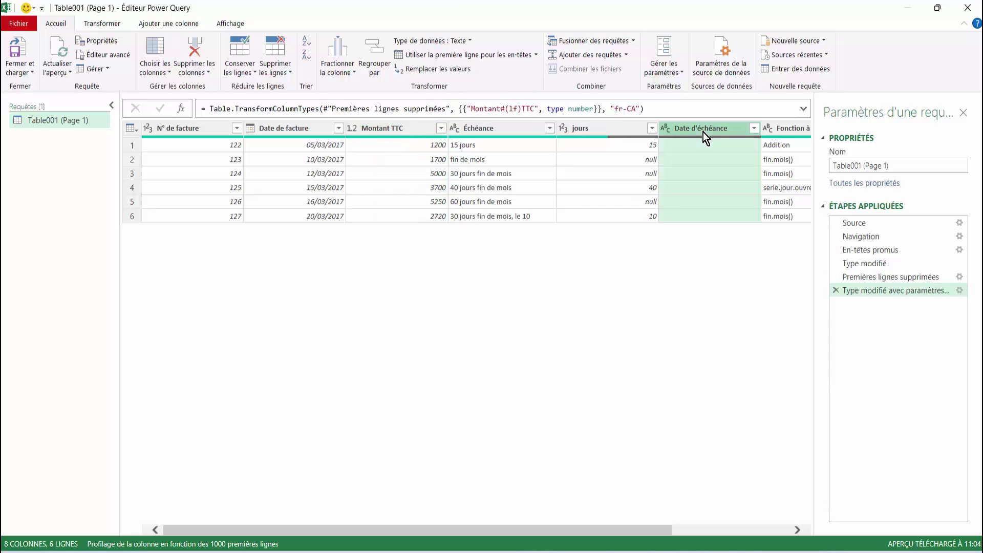
left_click(471, 44)
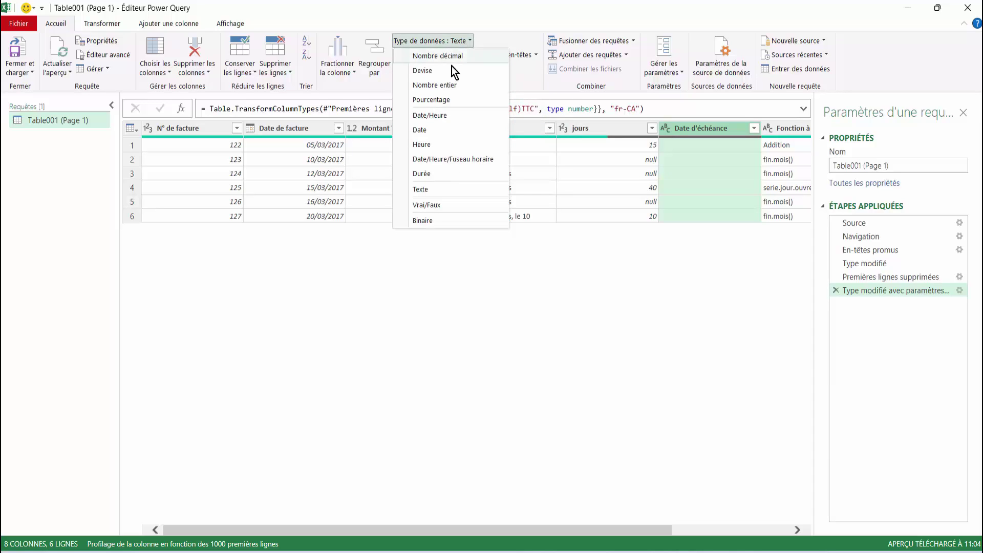
left_click(431, 130)
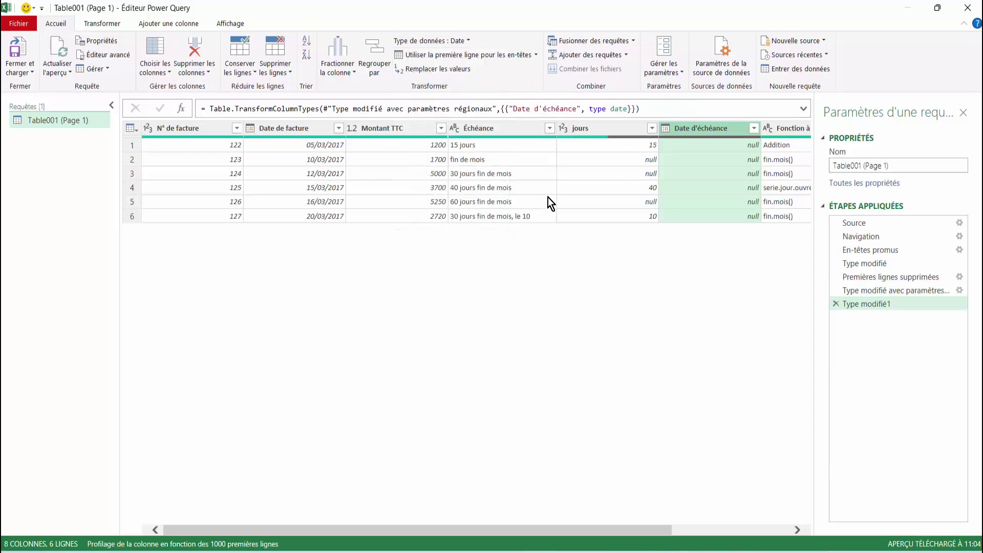
mouse_move(562, 525)
left_mouse_down()
mouse_move(695, 521)
mouse_move(491, 523)
left_mouse_up()
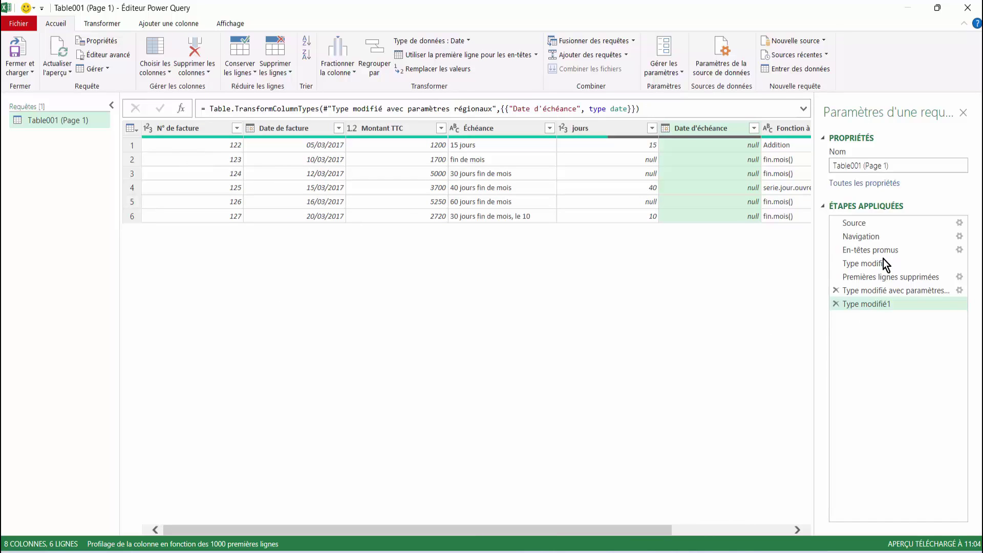
left_click(24, 75)
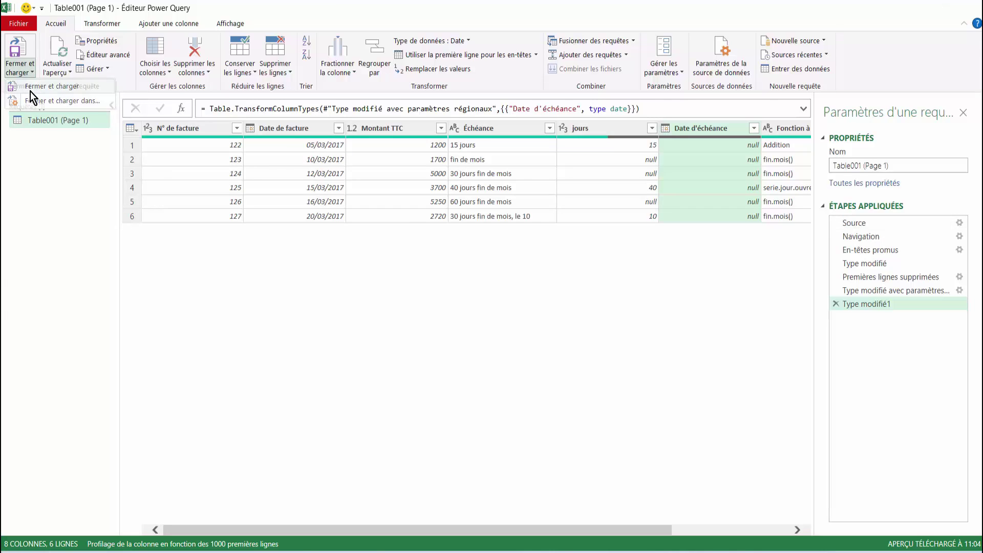
- Load the cleaned query into Excel and review cells F2, B2, A2 and D2
left_click(30, 89)
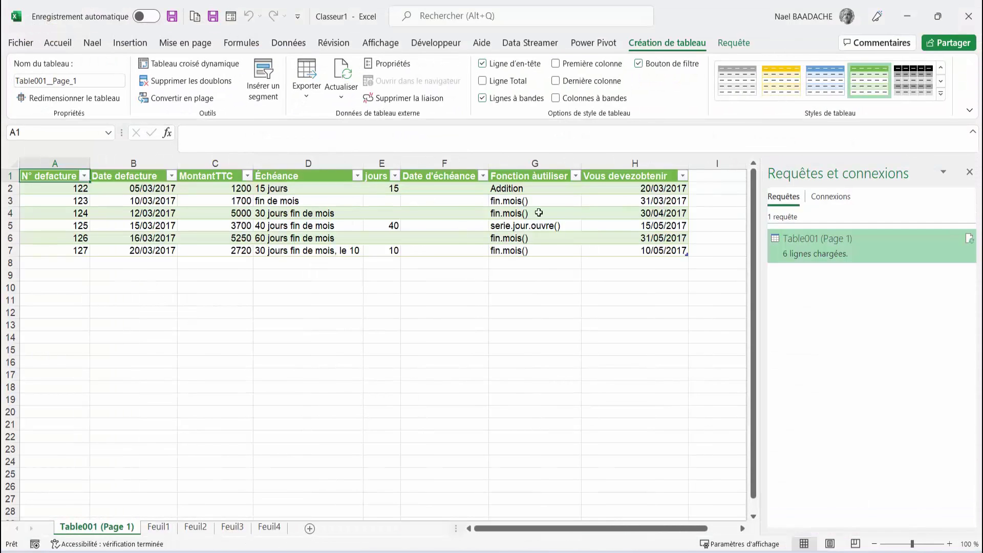
left_click(445, 189)
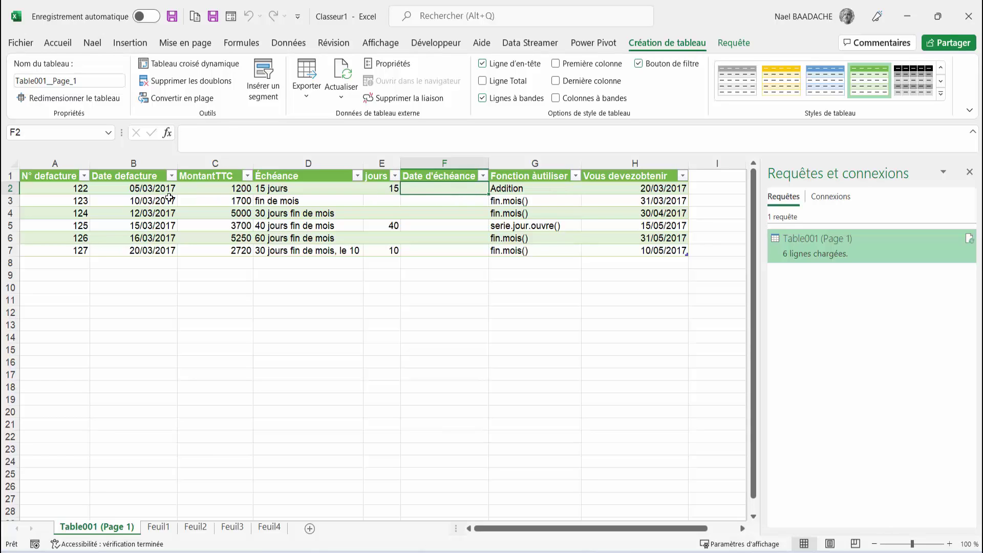
left_click(151, 194)
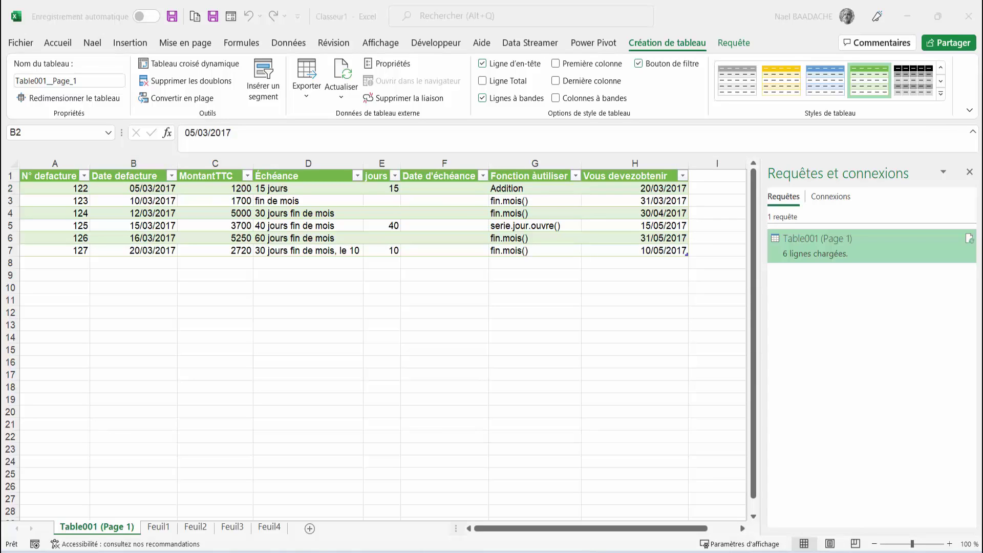
left_click(451, 190)
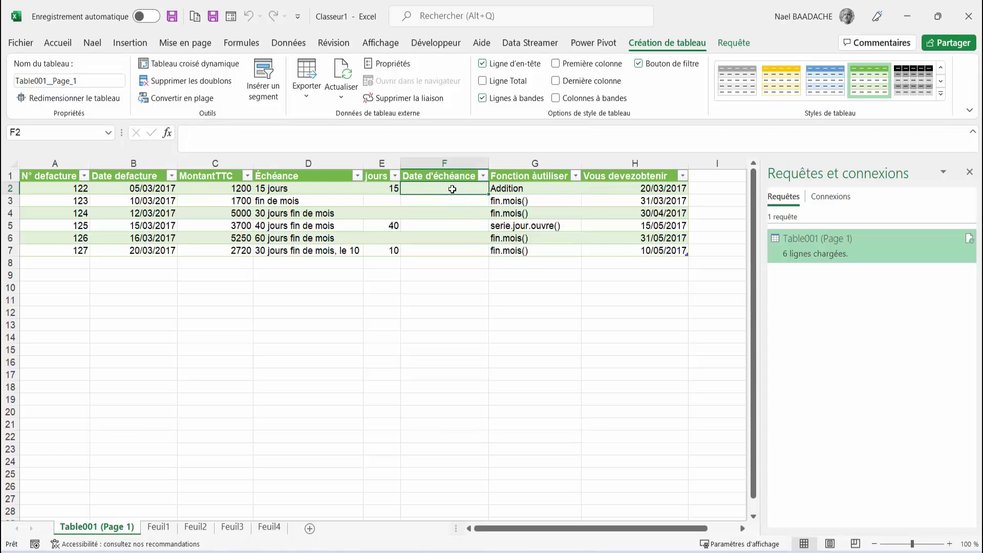
left_click(134, 190)
left_click(57, 188)
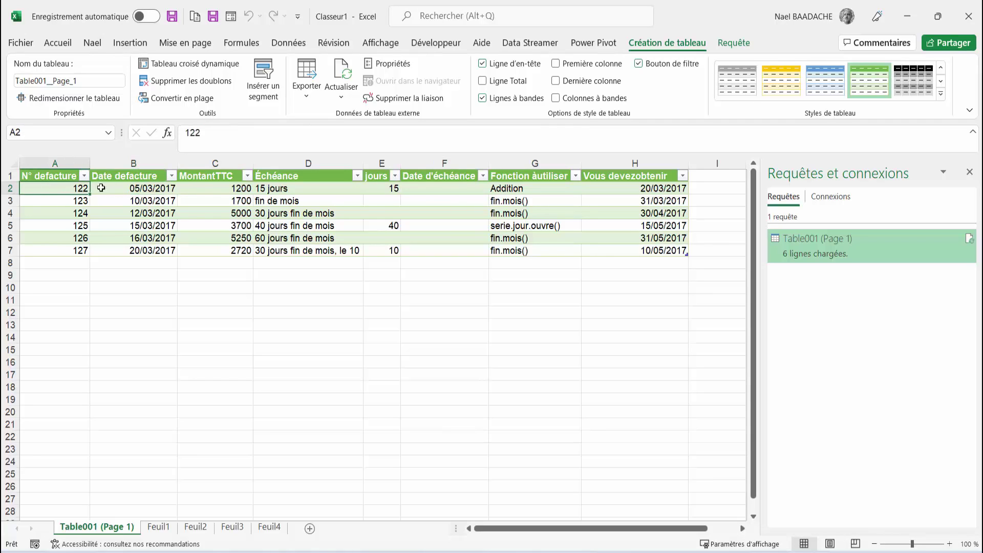
left_click(443, 191)
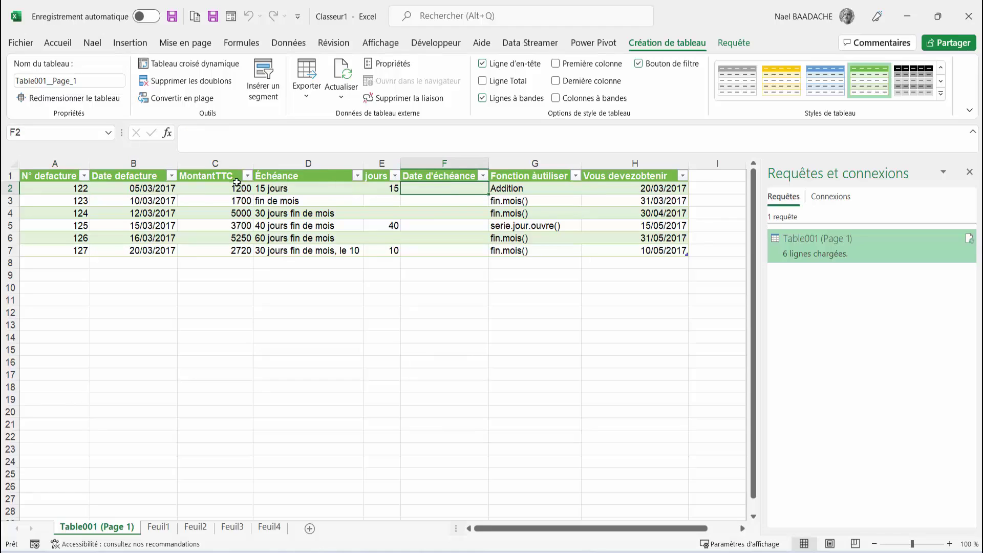
left_click(151, 193)
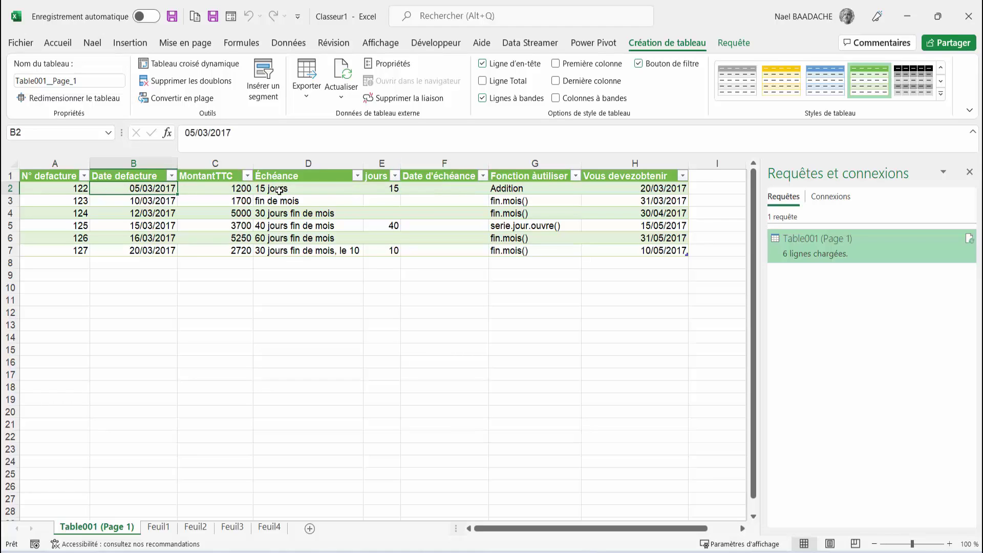
left_click(346, 191)
left_click(439, 190)
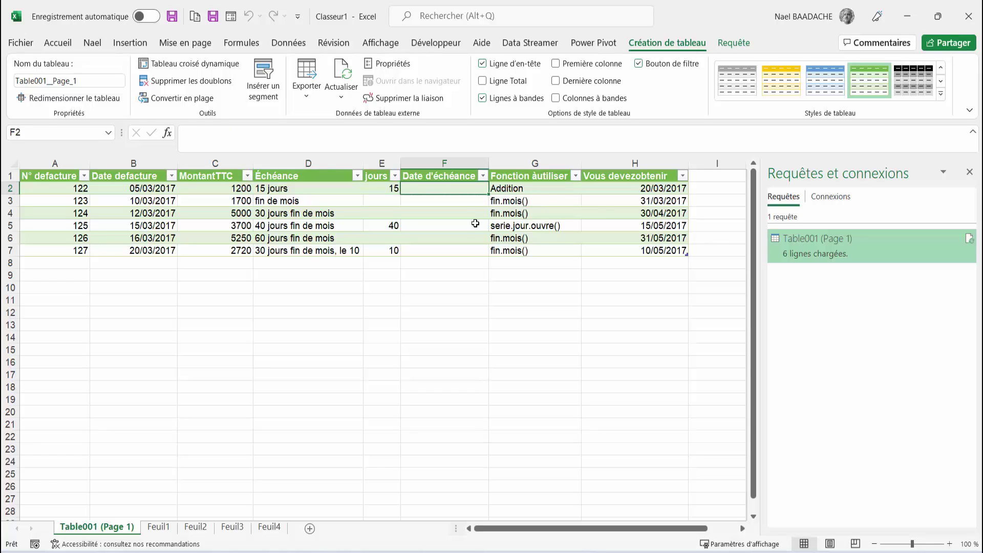
type("=")
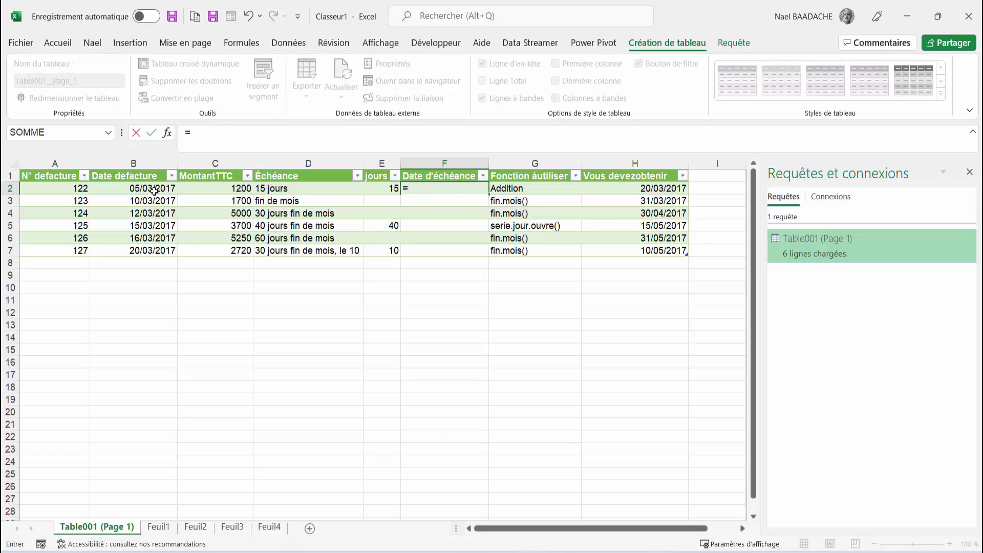
left_click(154, 190)
type("+")
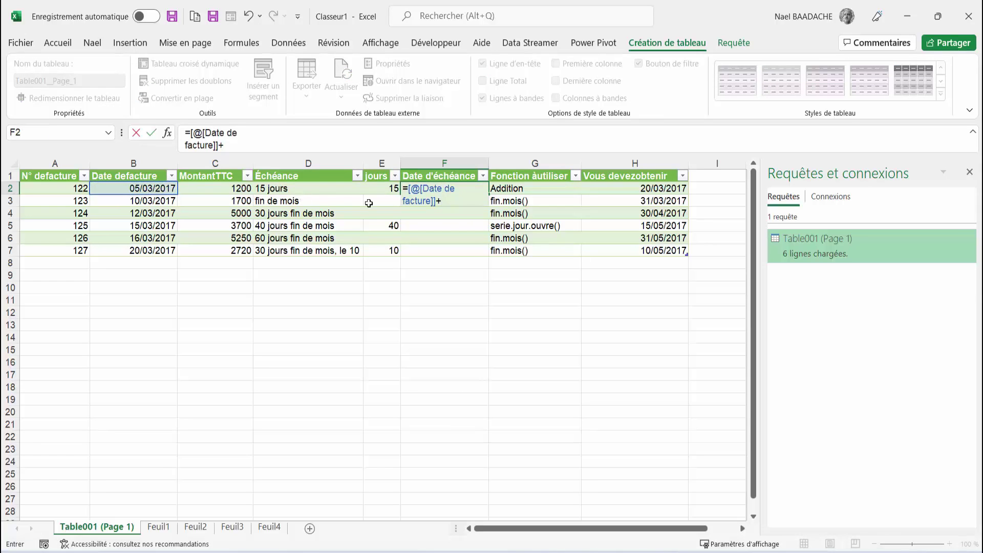
left_click(375, 190)
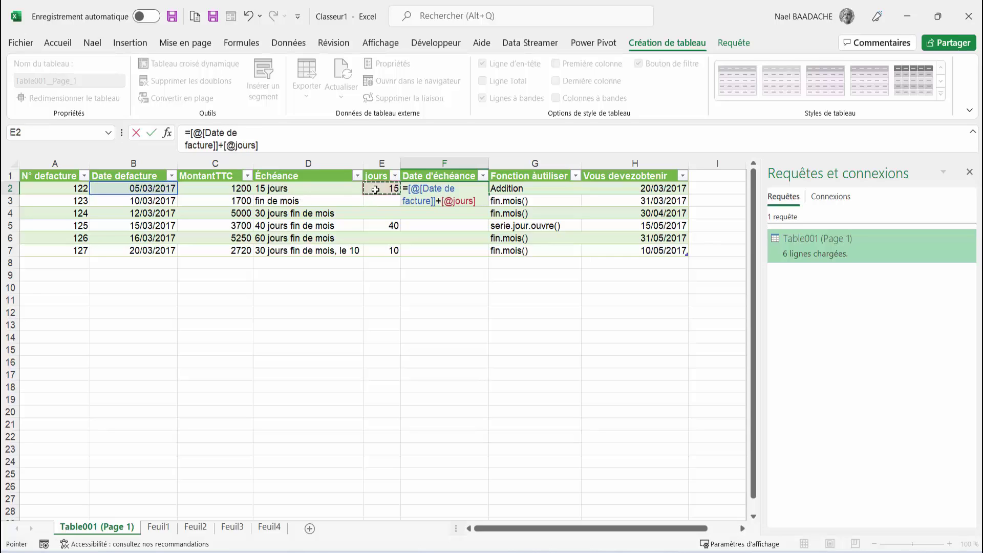
key("Return")
left_click(454, 188)
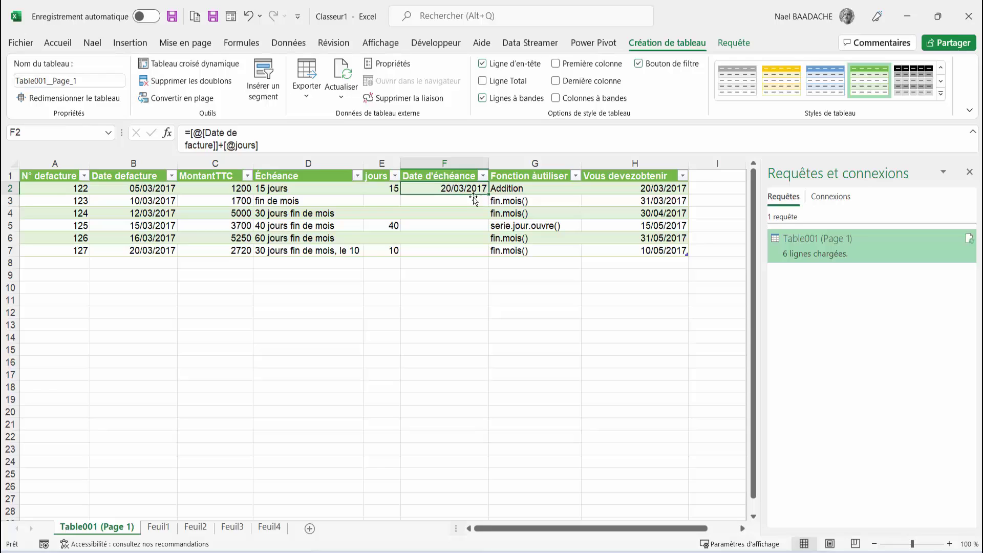
left_click(462, 203)
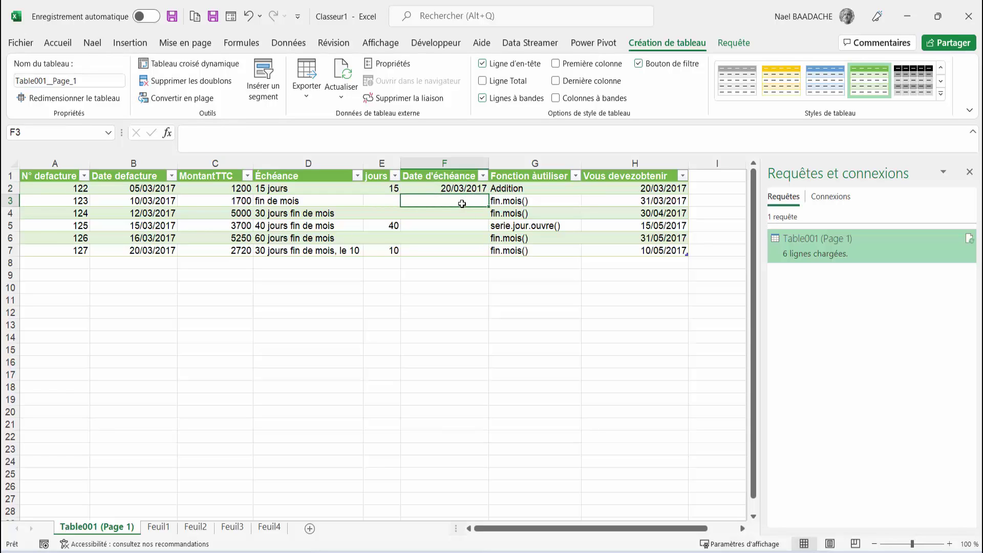
- Enter =FIN.MOIS([@[Date de facture]];0) in F3, giving 31/03/2017
type("=")
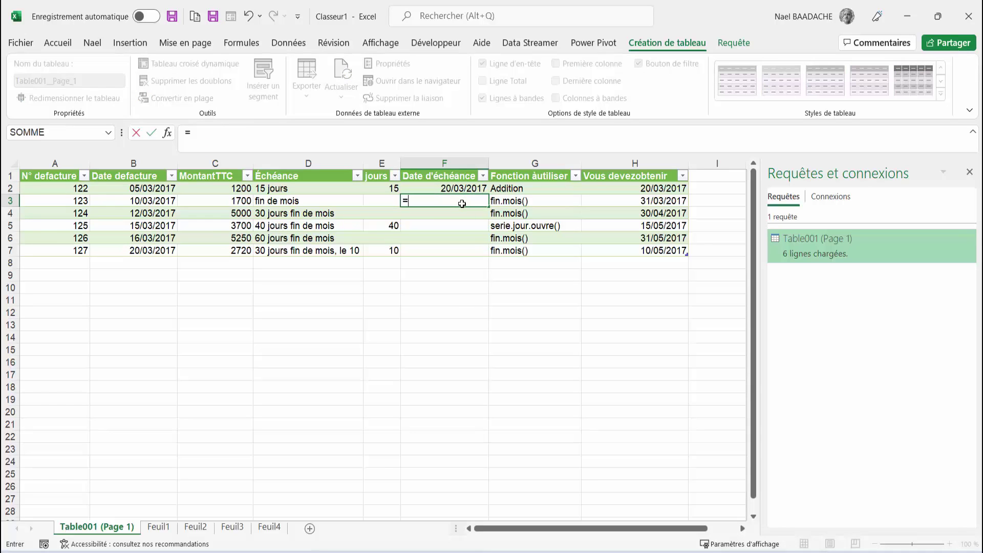
type("fin")
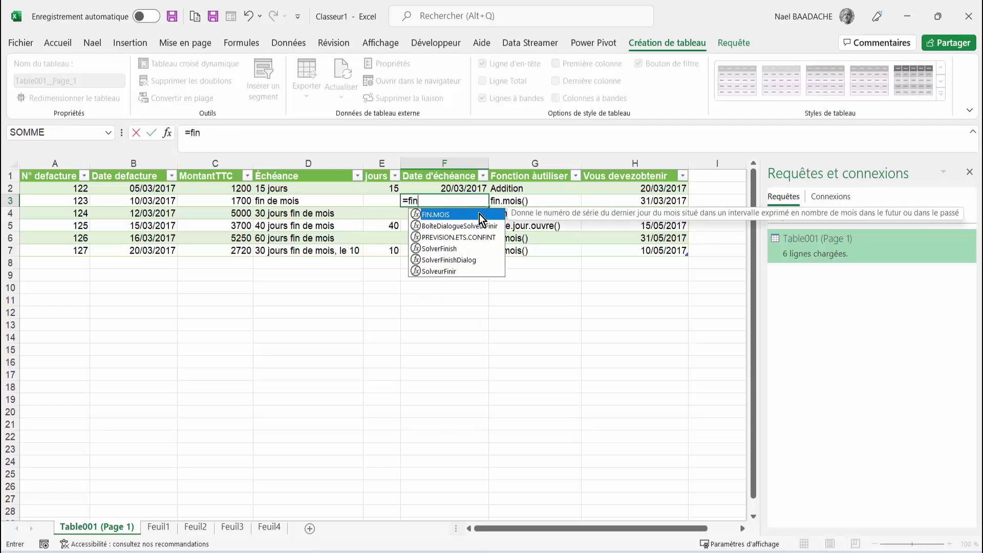
double_click(477, 214)
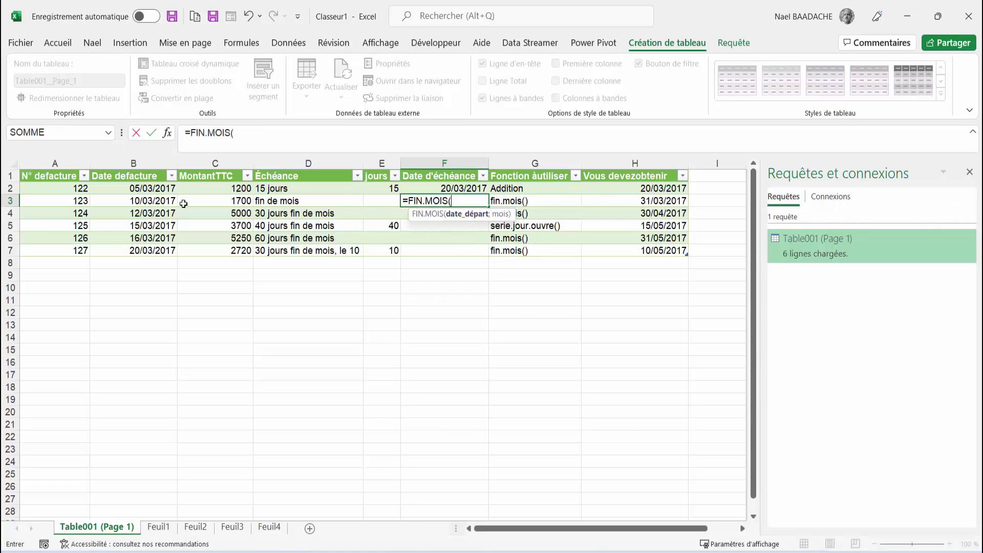
left_click(159, 202)
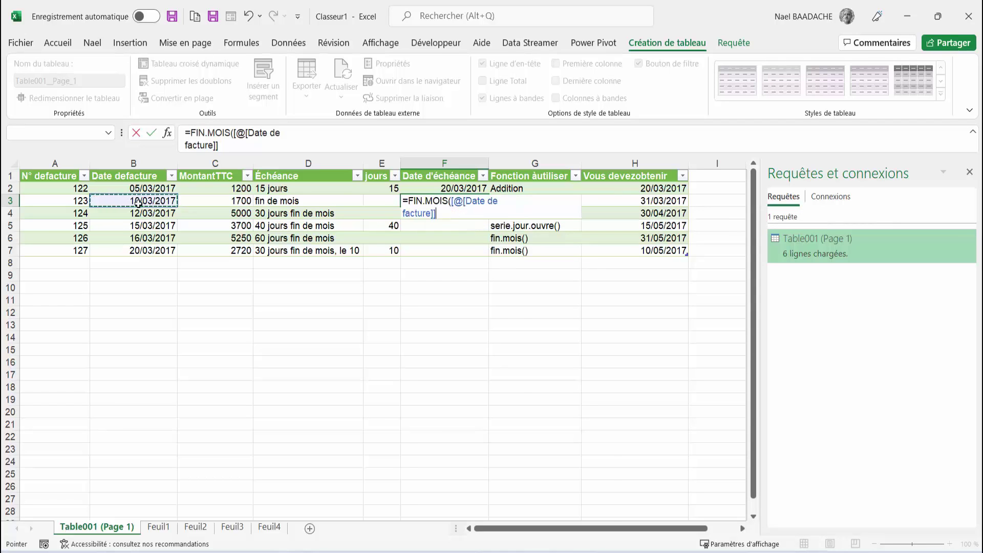
key("Return")
key("Return")
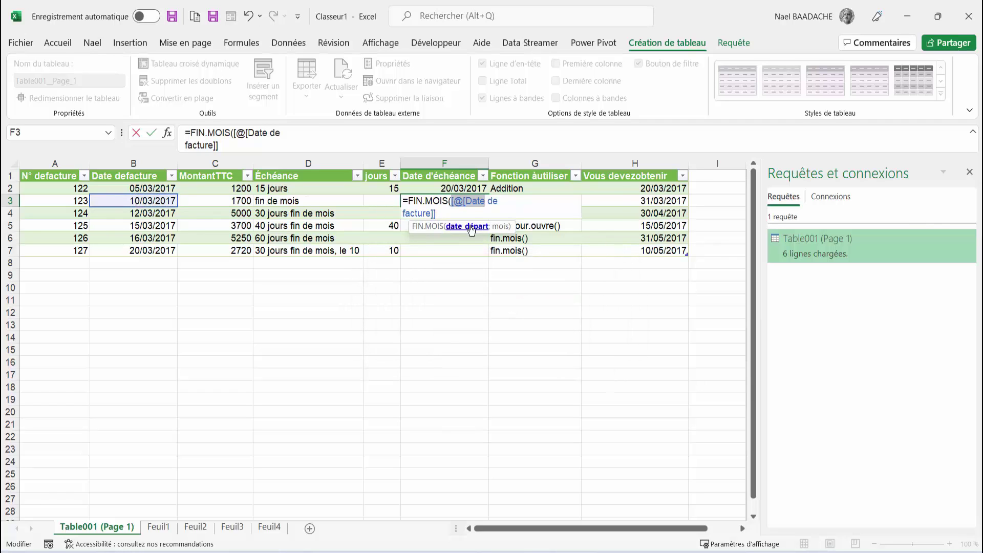
left_click(438, 213)
type(";0")
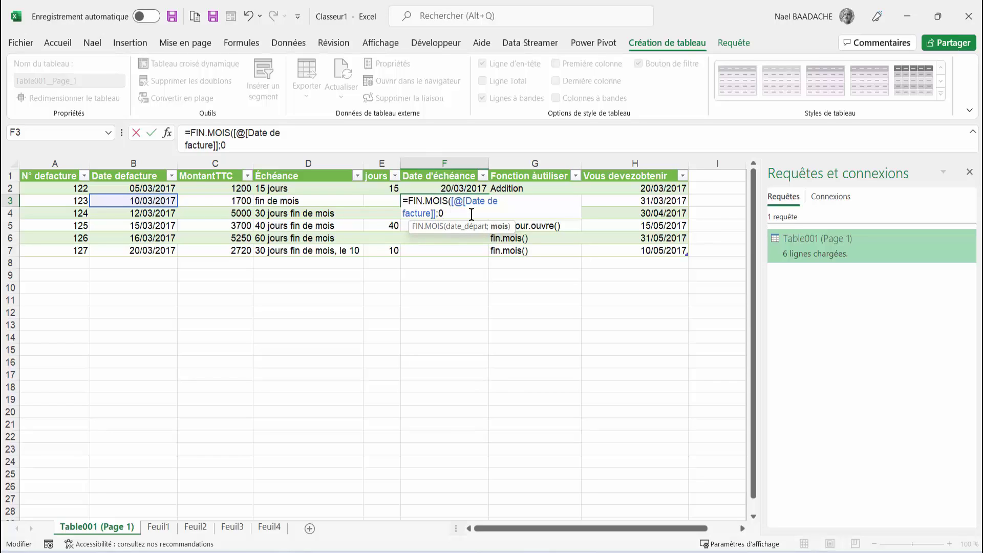
type(")")
key("Return")
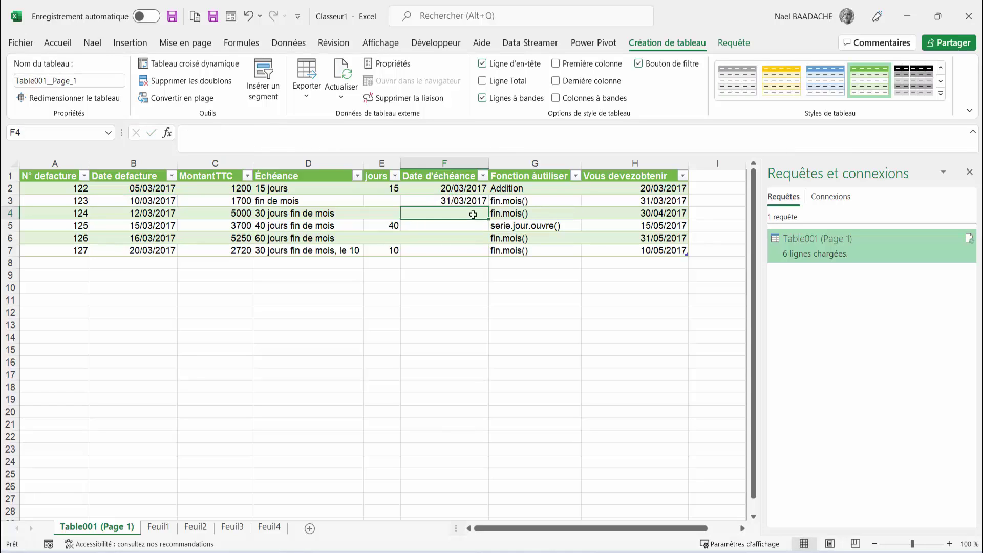
left_click(470, 196)
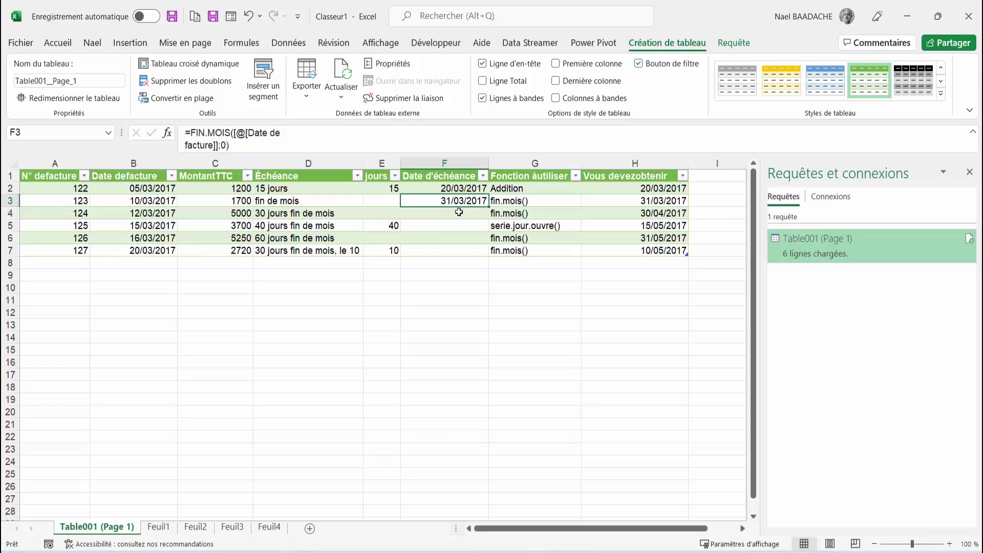
- Enter =FIN.MOIS([@[Date de facture]];1) in F4 so invoice 124 is due 30/04/2017
left_click(459, 212)
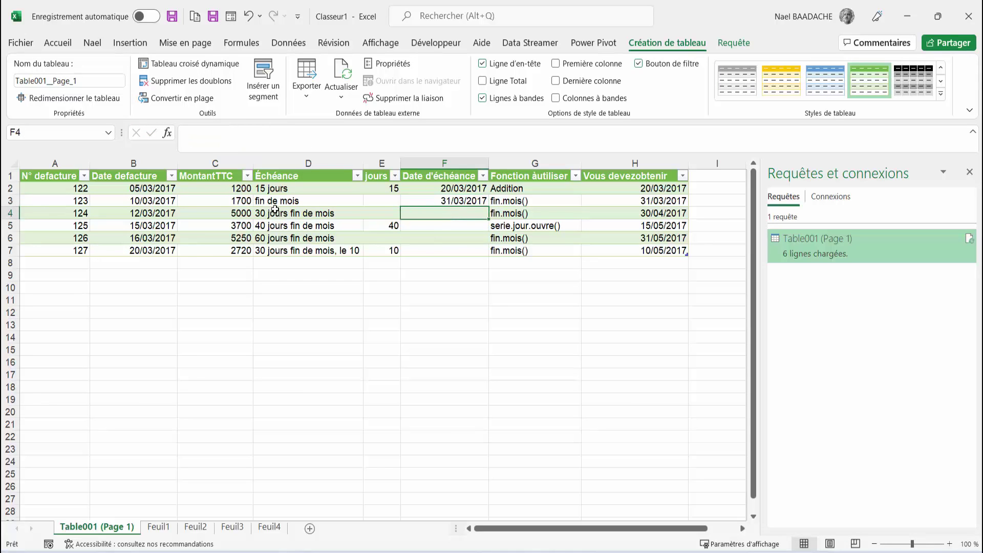
type("=")
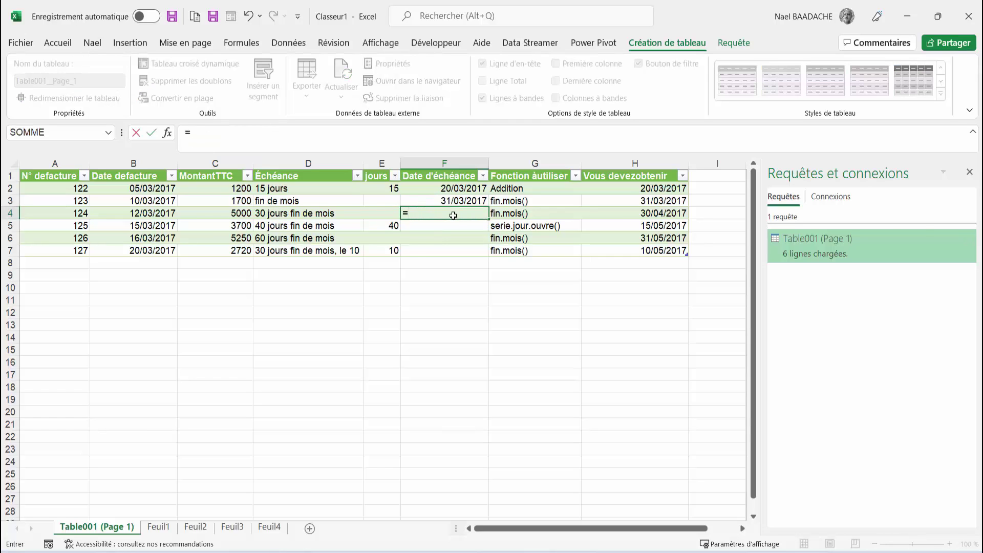
type("fin")
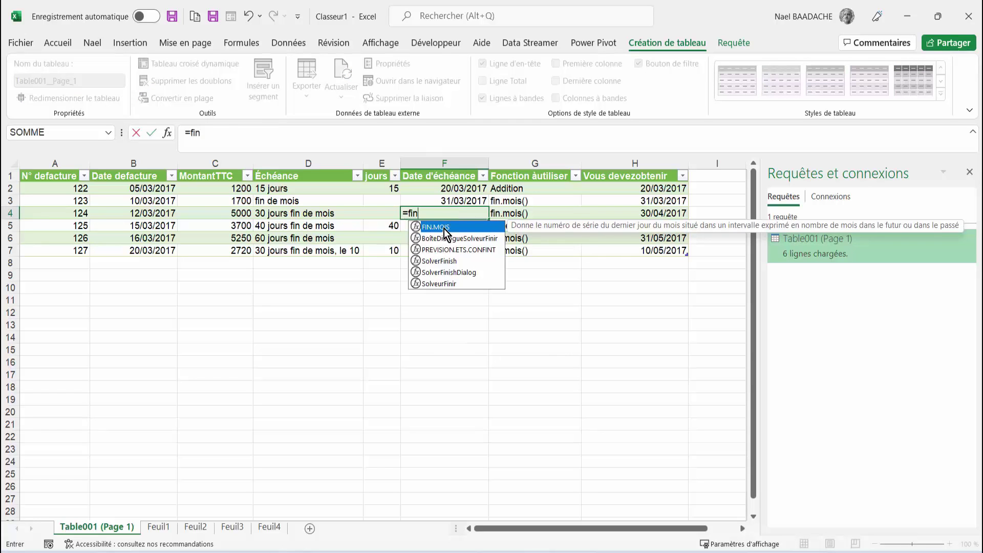
double_click(444, 229)
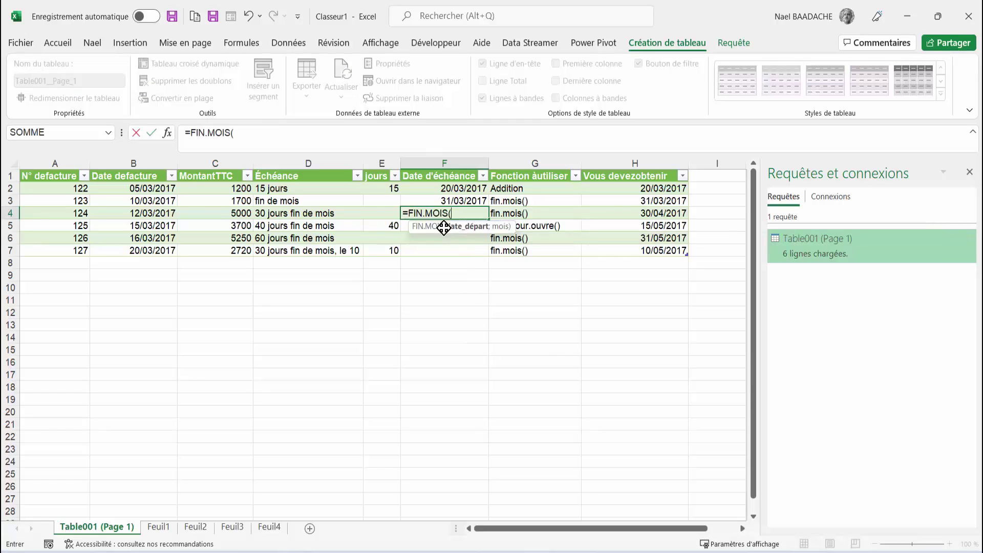
left_click(174, 211)
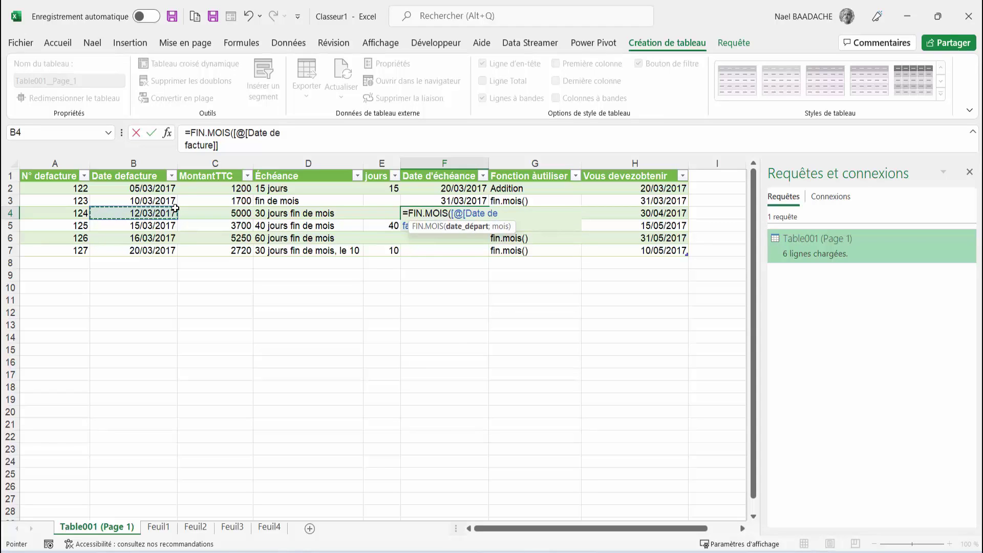
type(";")
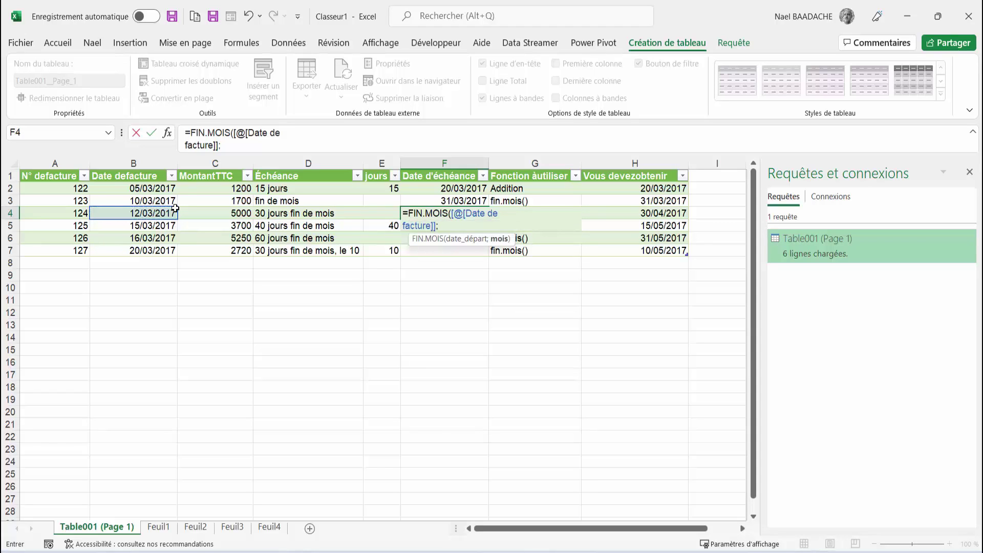
type("1")
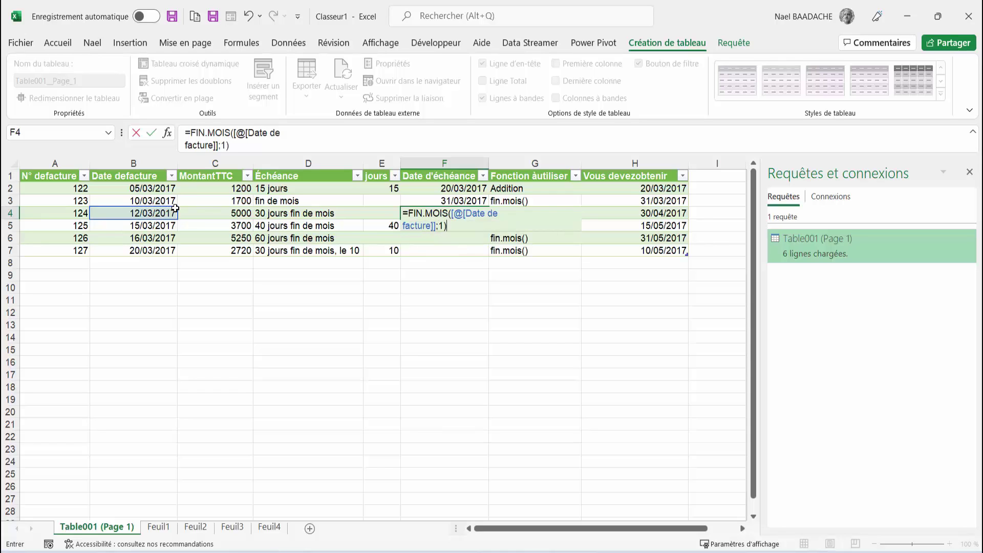
key("Return")
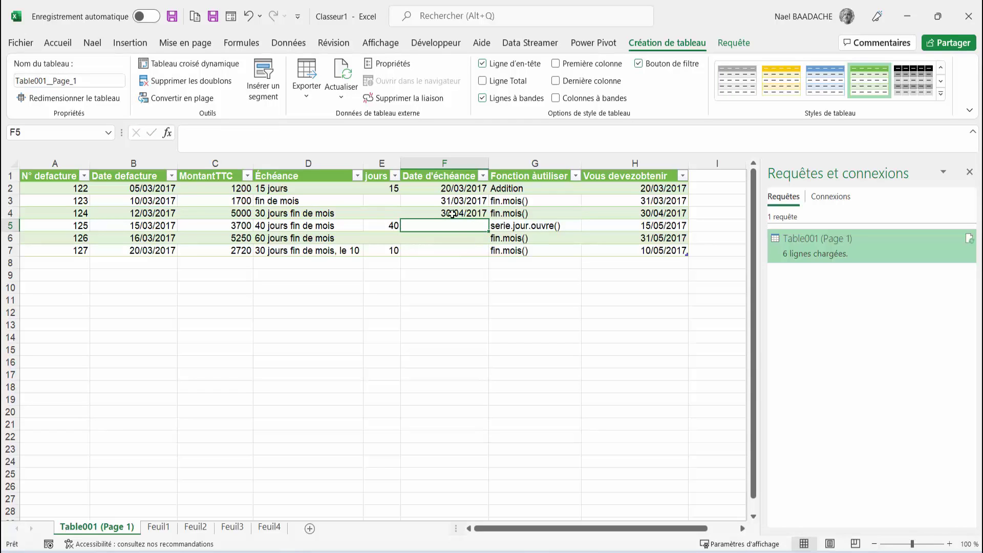
- Begin a SERIE.JOUR.OUVRE formula and select the Jours fériés holiday list
type("=")
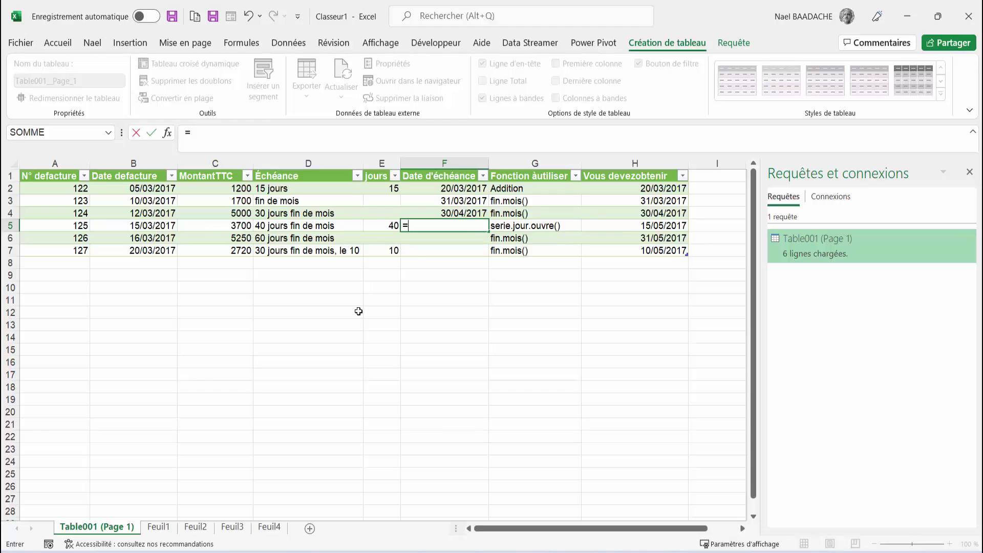
type("serie")
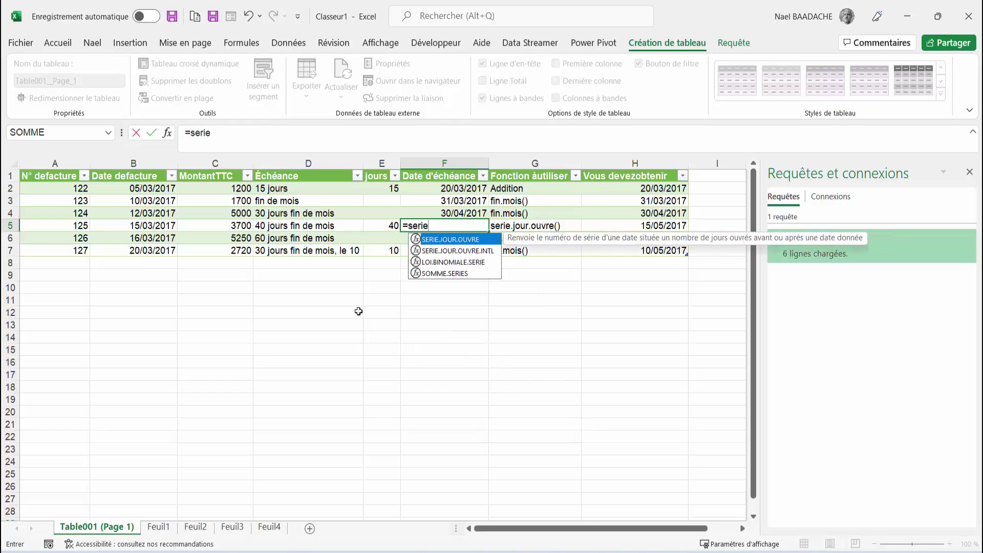
double_click(460, 239)
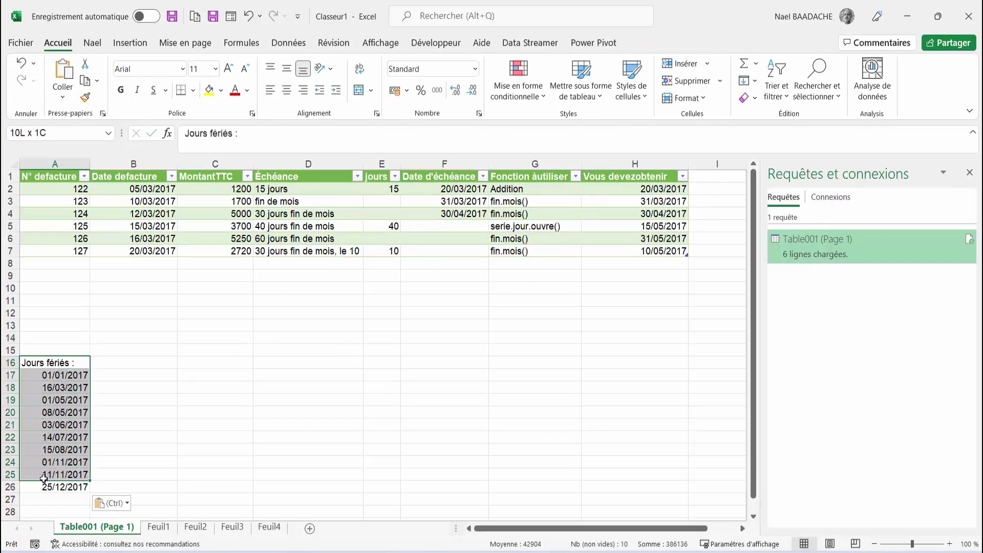
left_click_drag(45, 364, 45, 485)
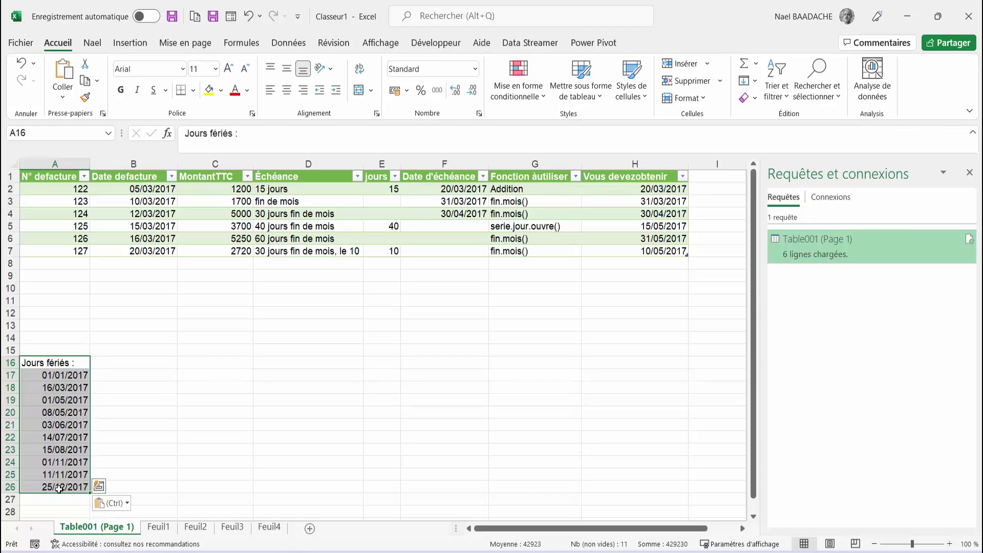
left_click(473, 228)
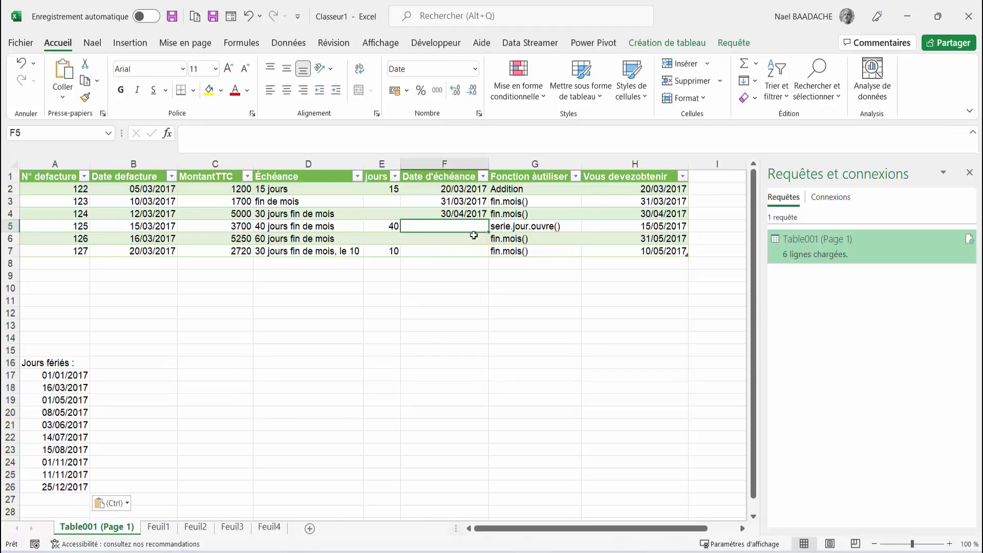
type("=sie")
key("BackSpace")
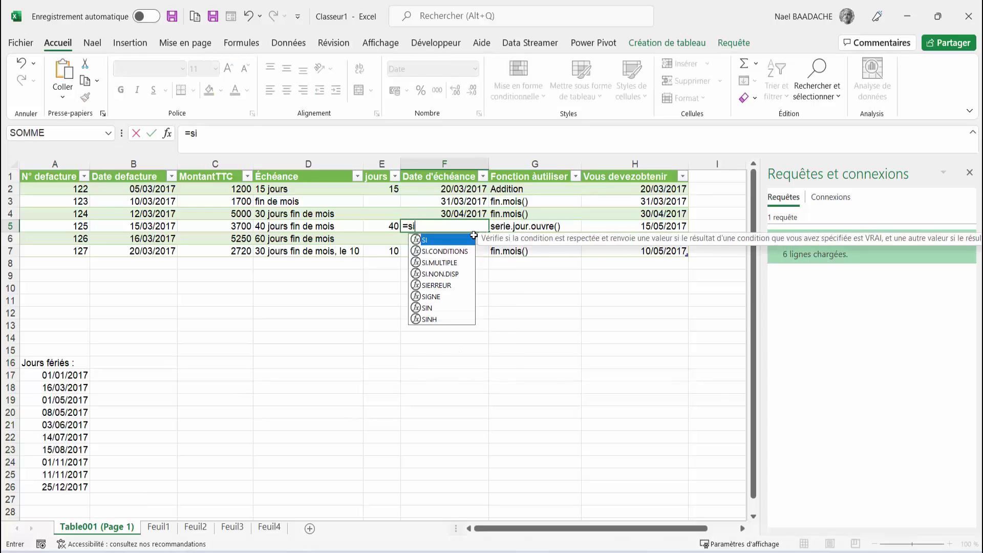
key("BackSpace")
type("eri")
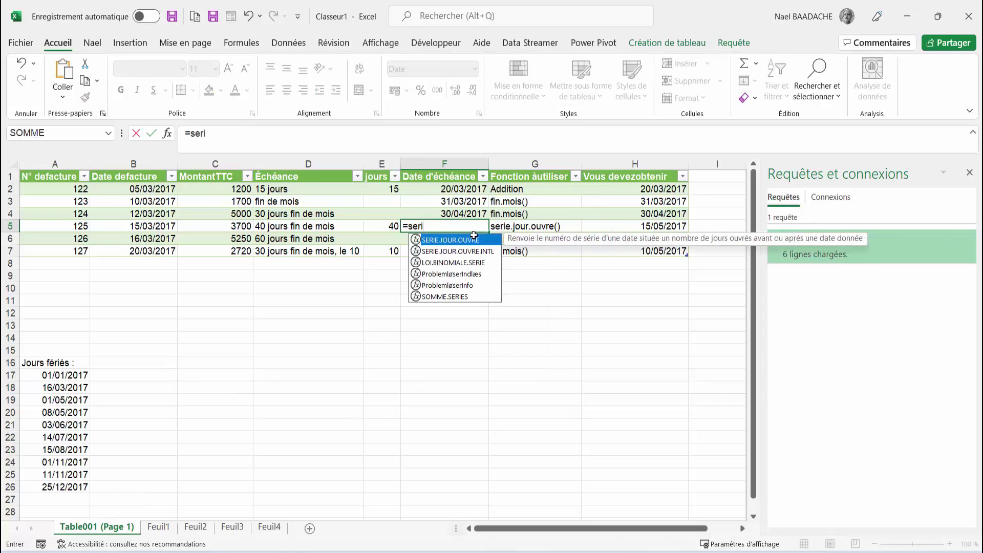
double_click(442, 244)
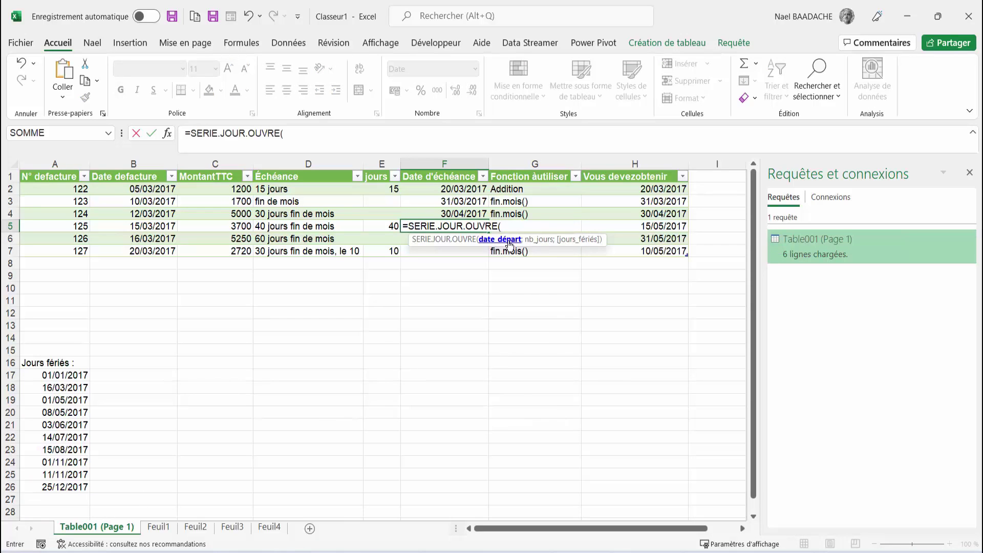
left_click(151, 230)
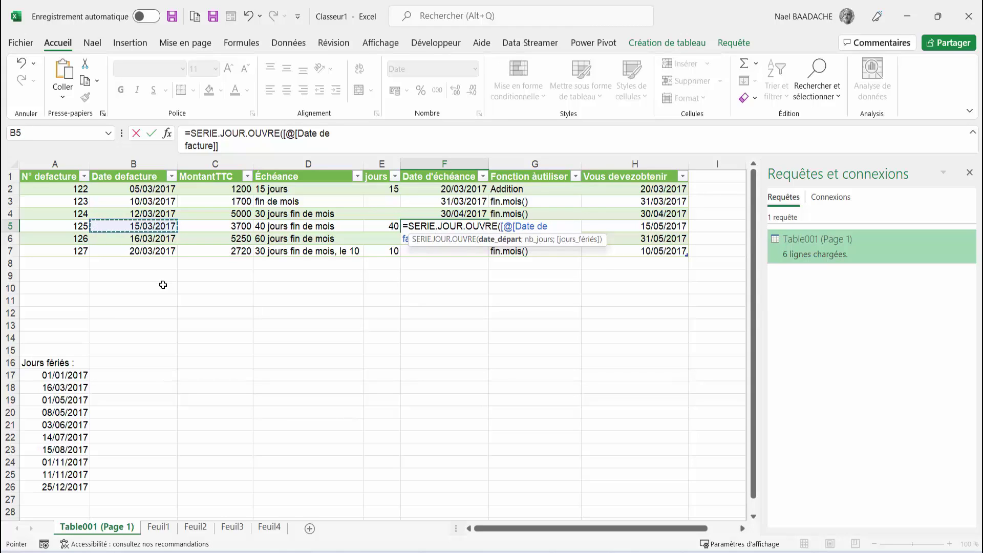
type(";")
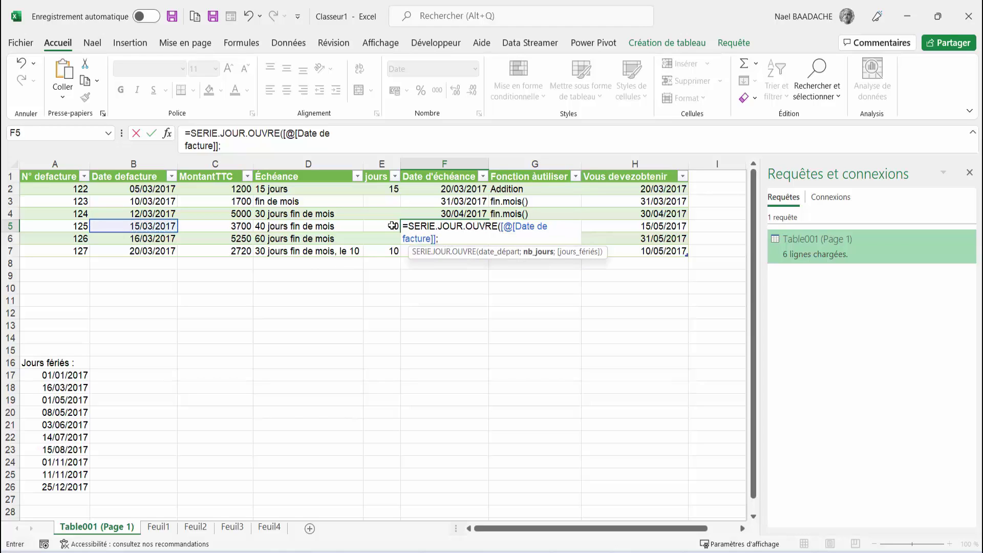
left_click(392, 226)
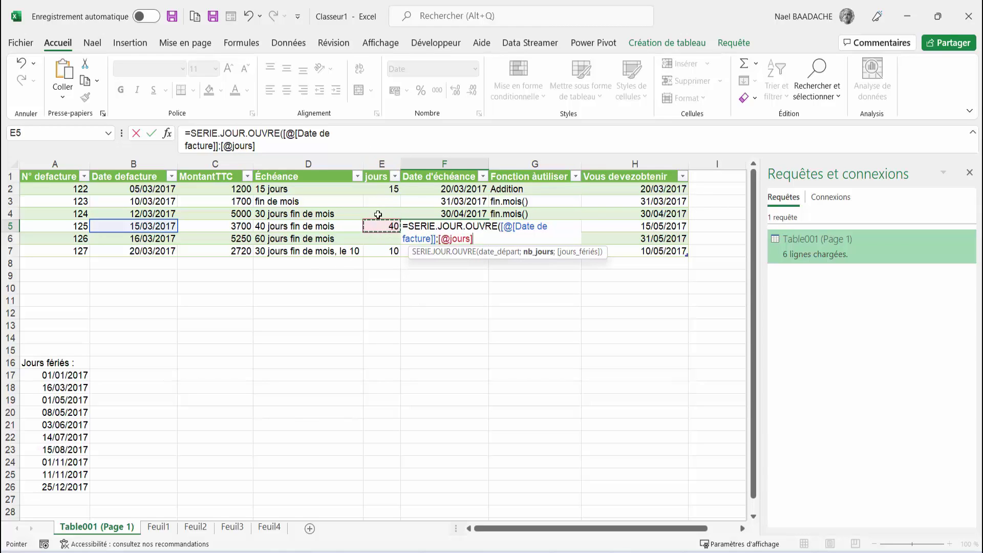
type(";")
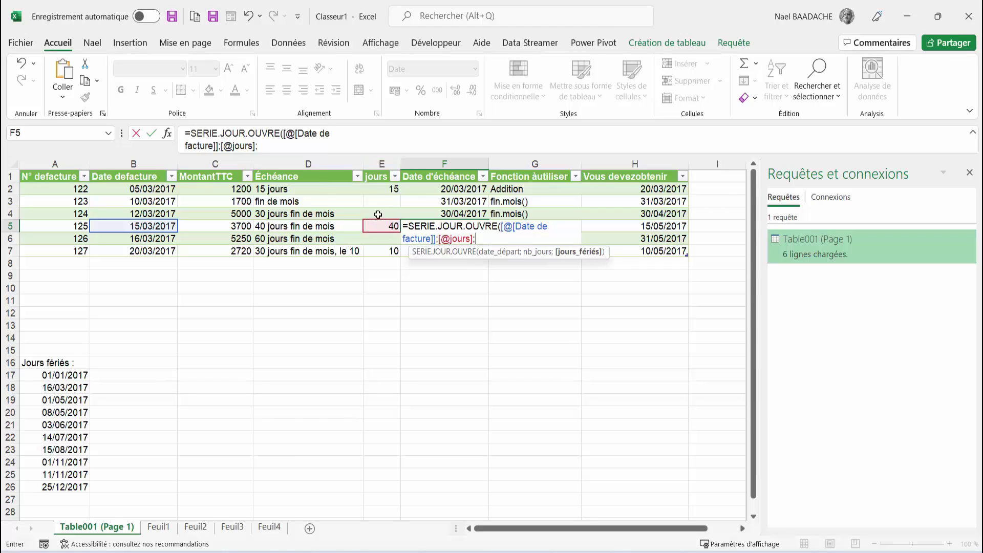
left_click_drag(76, 373, 67, 487)
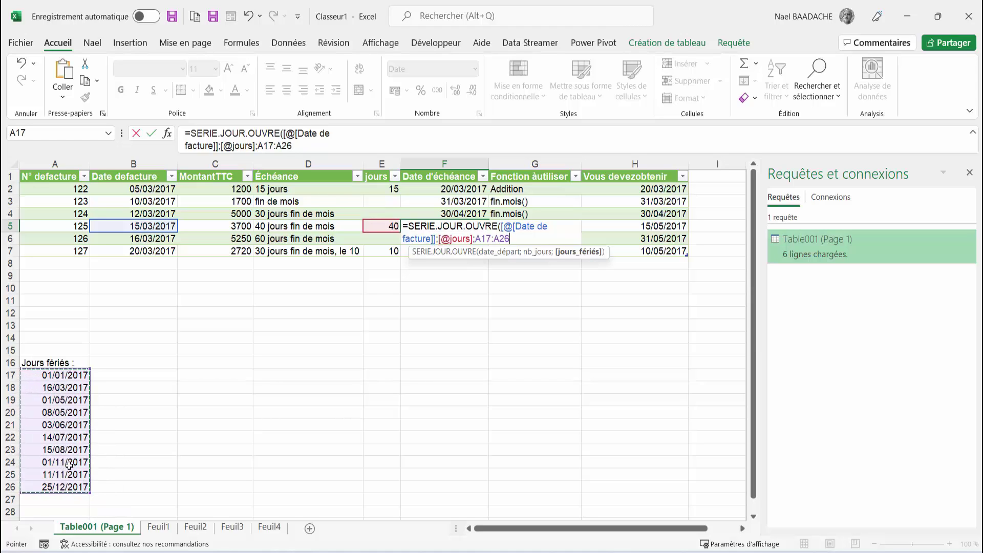
type(")")
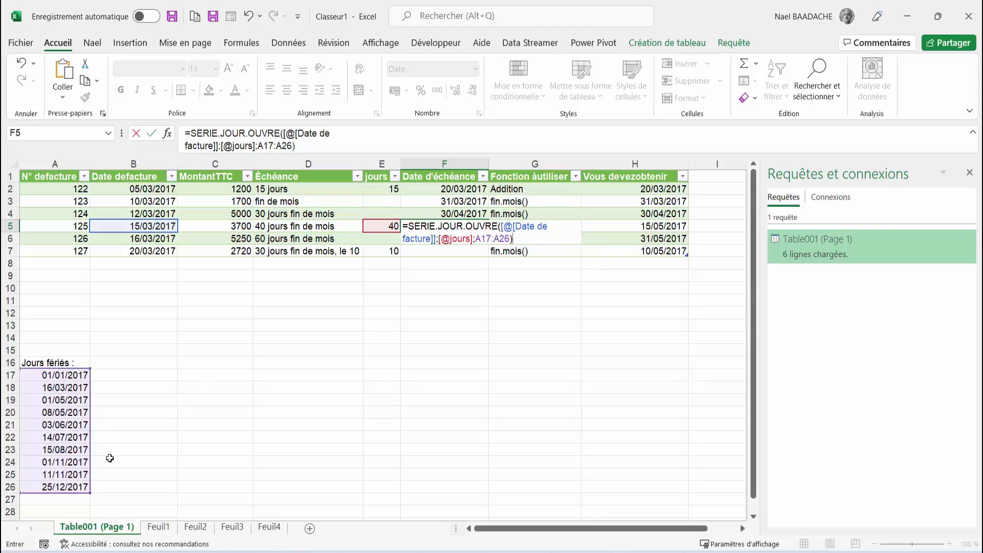
key("Return")
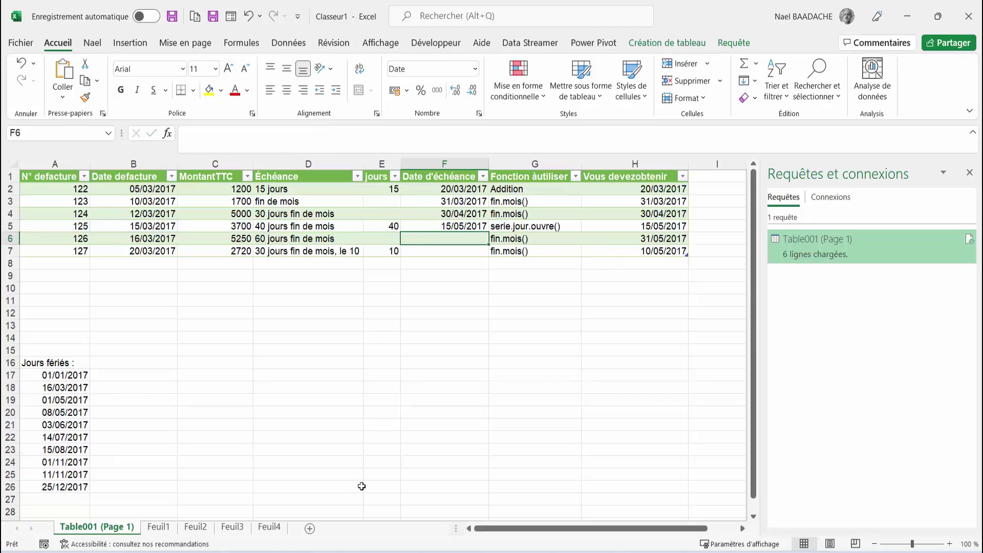
- Enter =FIN.MOIS([@[Date de facture]];2) in F6, giving invoice 126 a 31/05/2017 due date
left_click(452, 227)
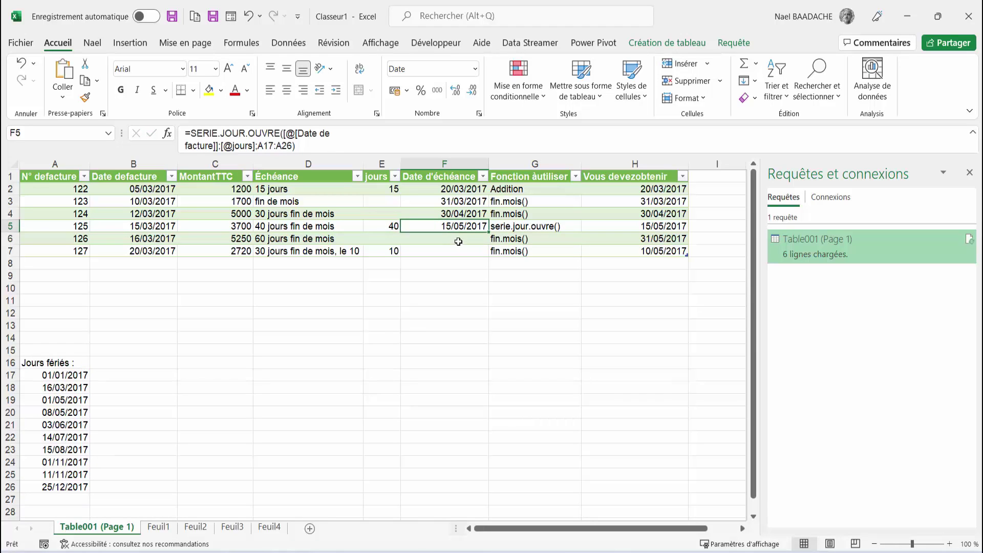
left_click(311, 236)
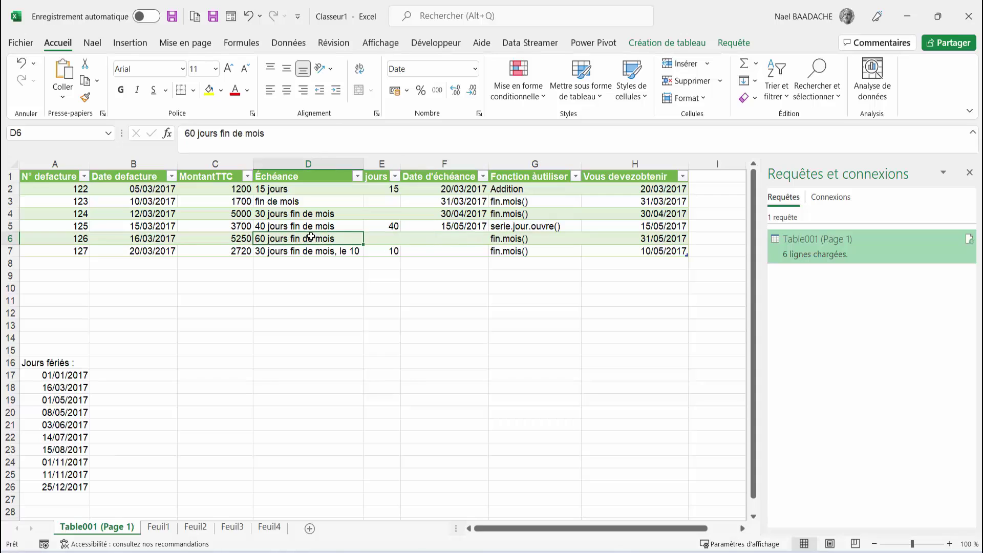
left_click(429, 240)
type("=")
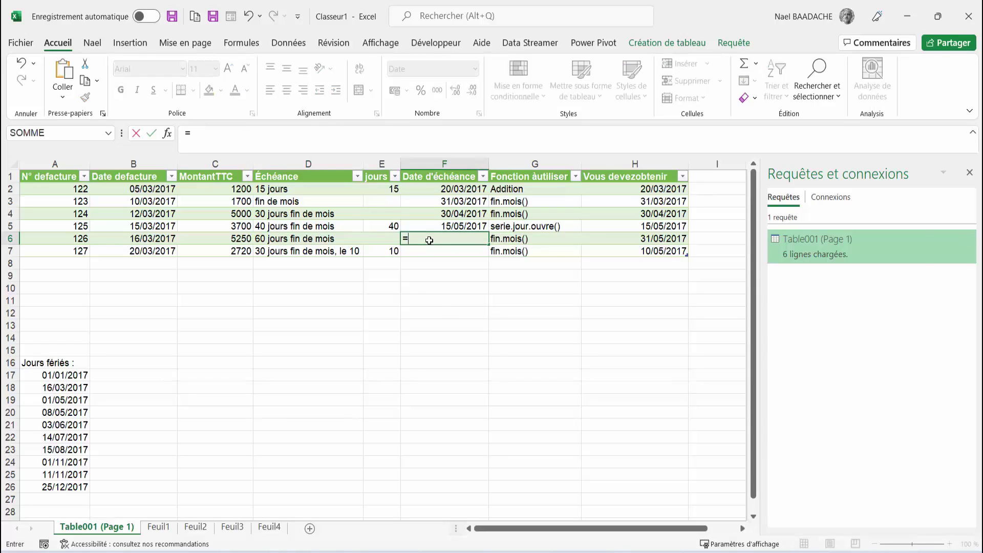
type("fin")
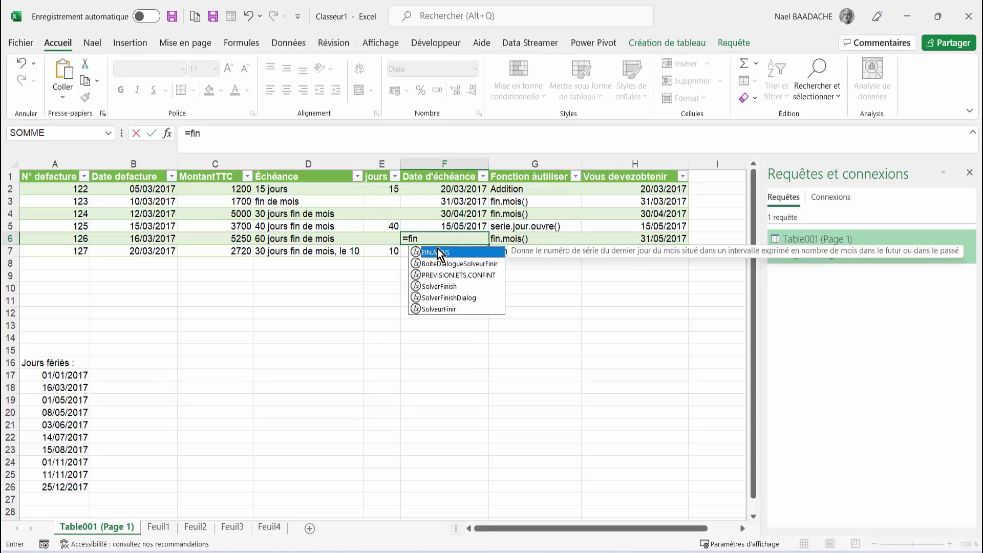
double_click(441, 253)
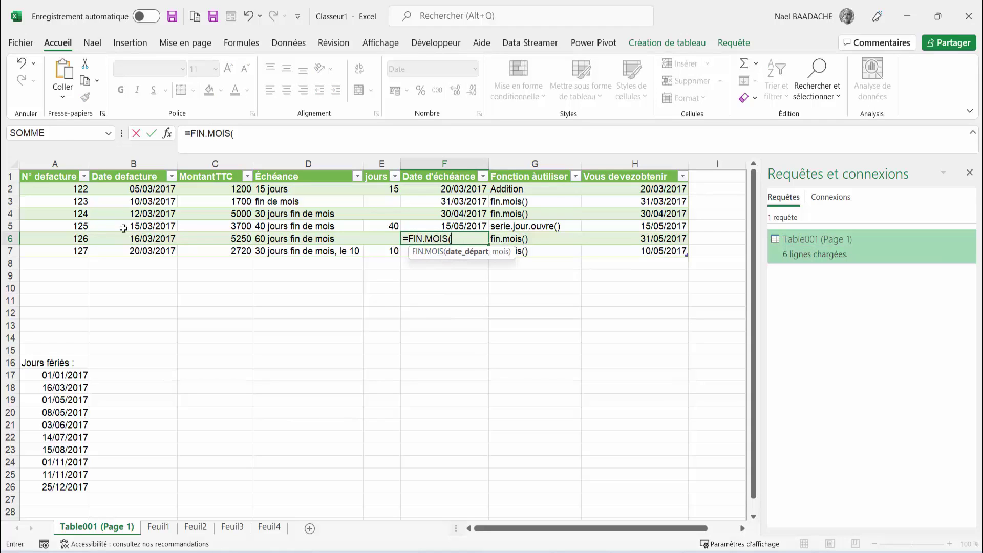
left_click(147, 236)
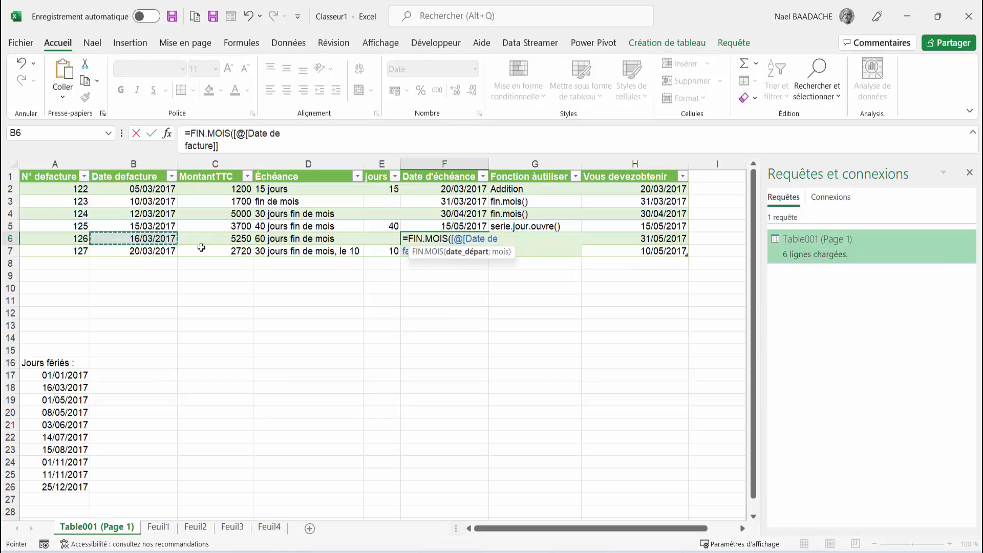
type(";")
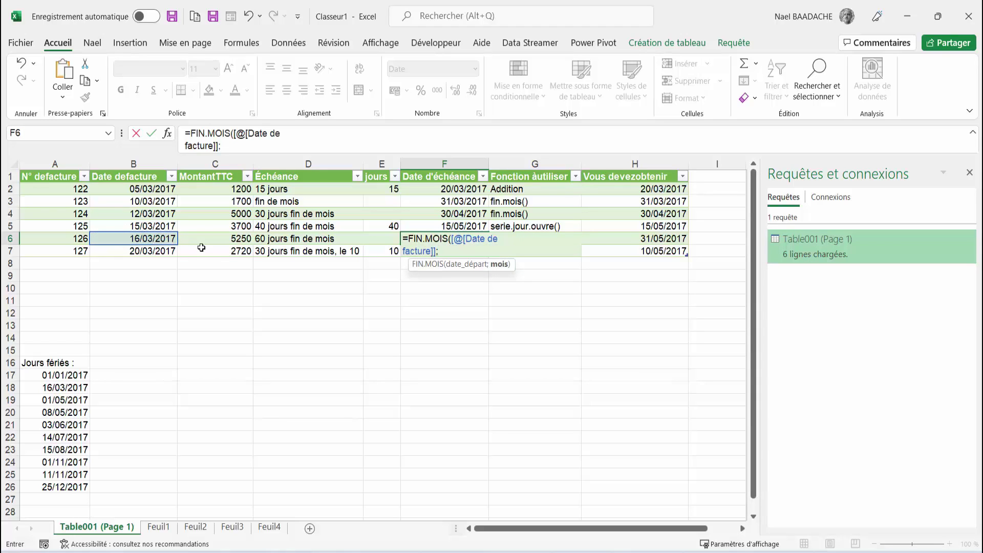
type("2)")
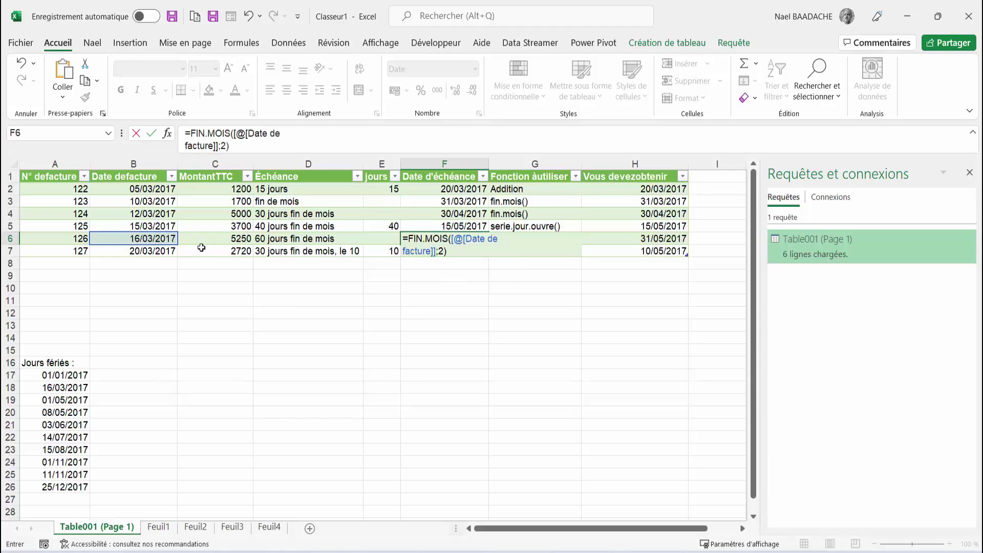
key("Return")
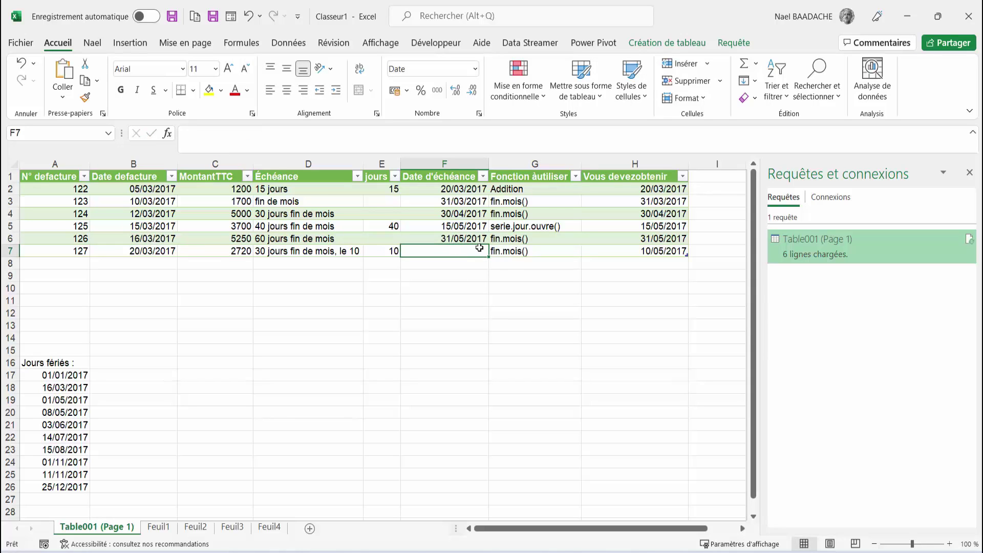
type("=")
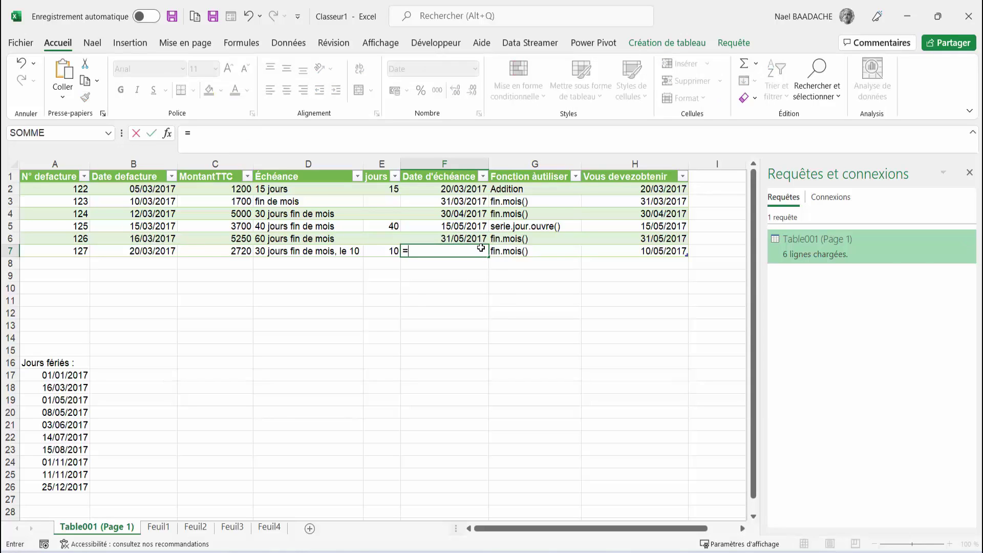
type("fin")
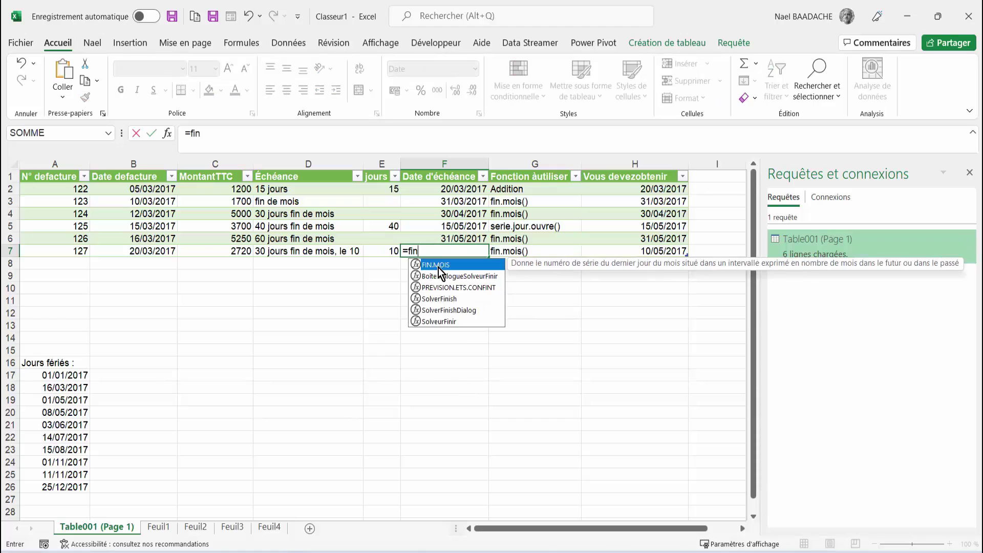
double_click(438, 268)
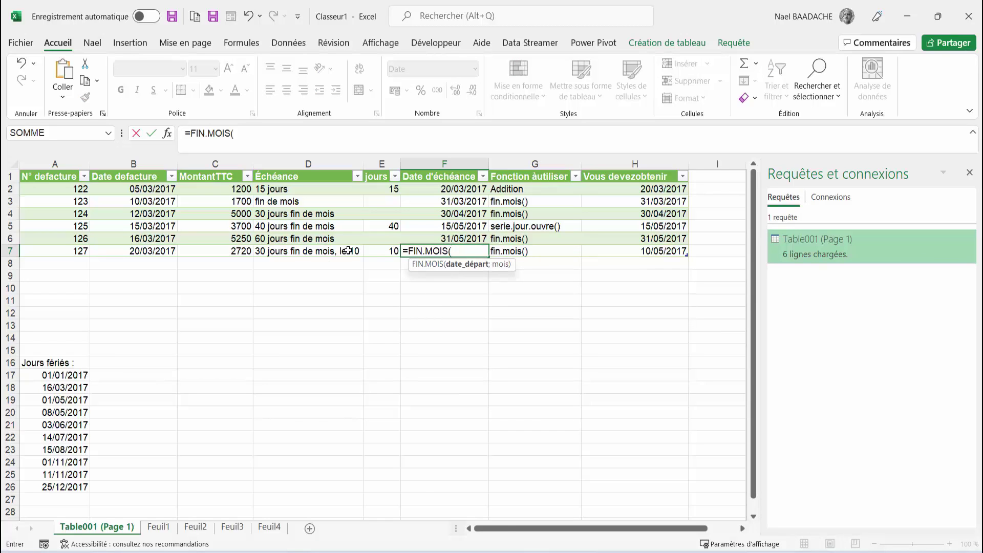
left_click(159, 252)
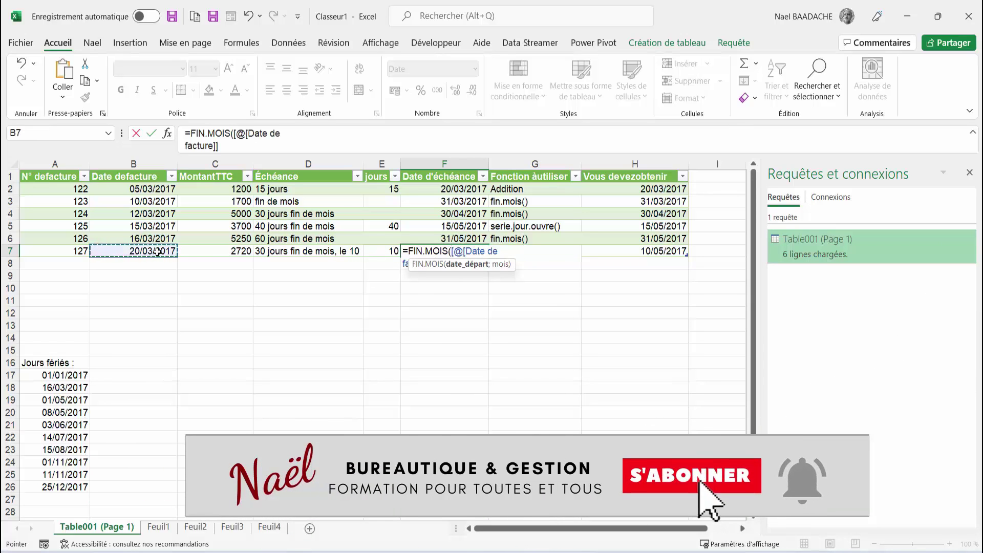
type(";")
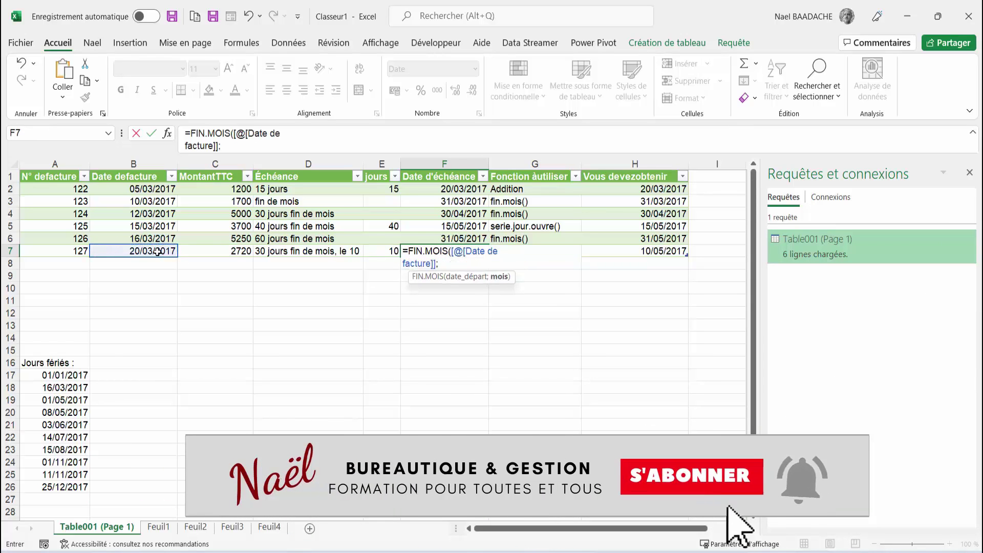
type("1")
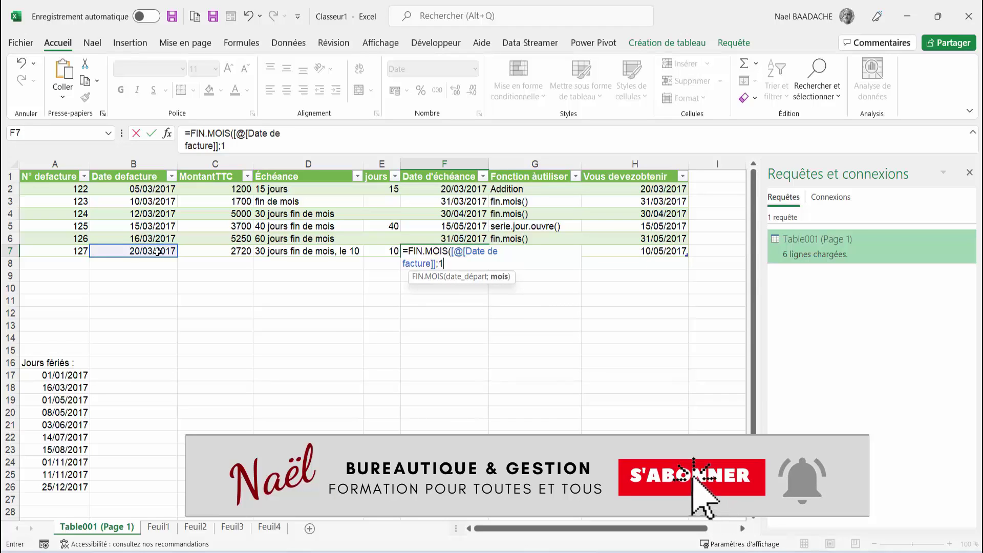
type(")+10")
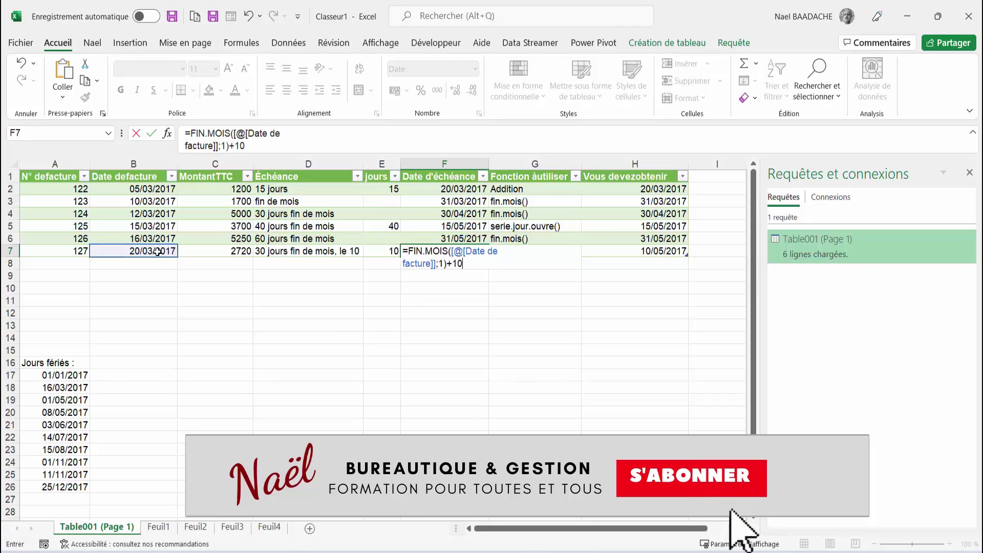
key("BackSpace")
type("+")
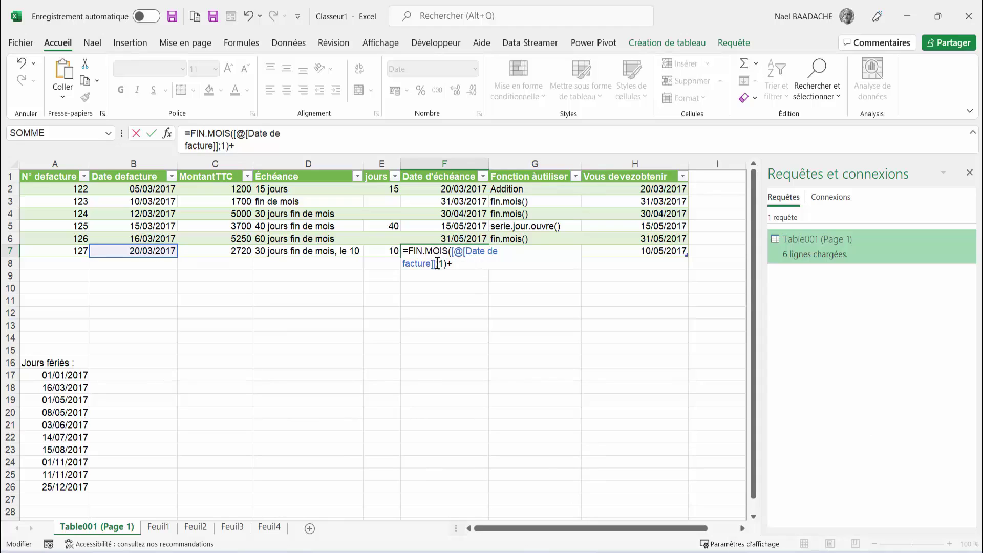
left_click(380, 251)
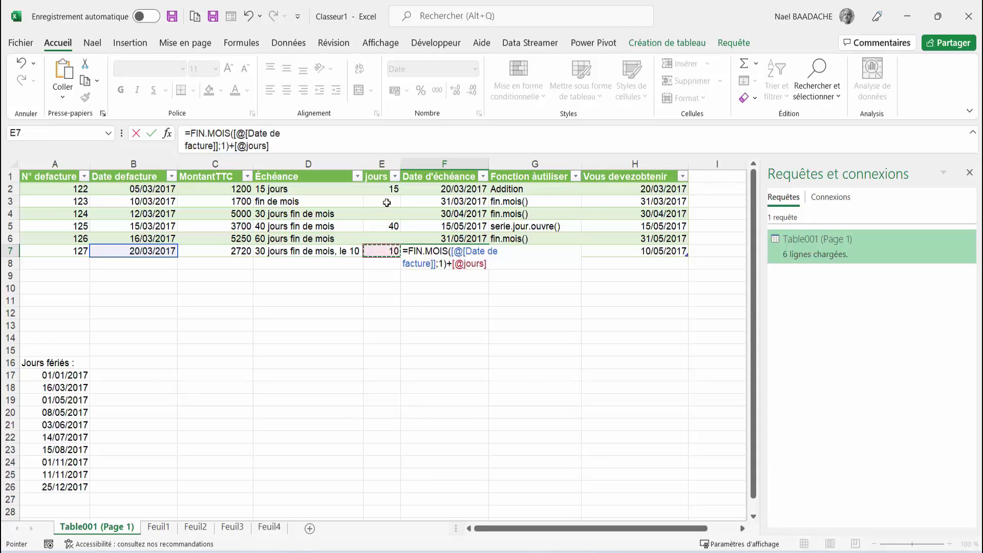
key("Return")
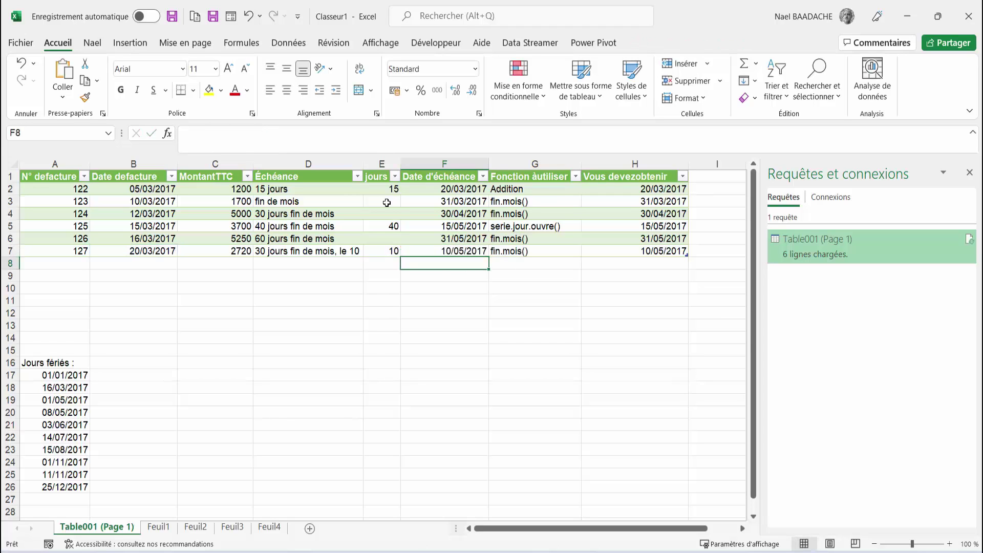
key("Up")
left_click(450, 305)
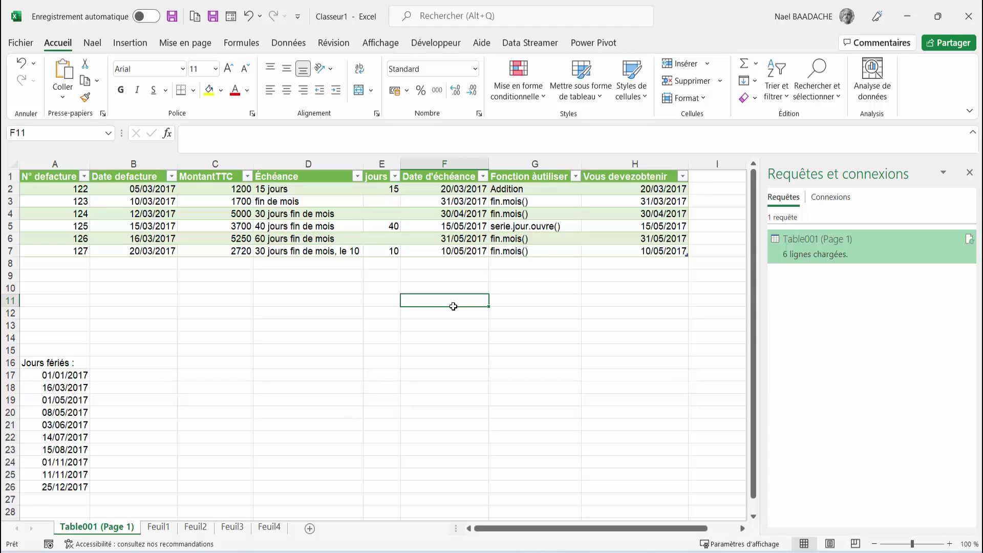
left_click(360, 295)
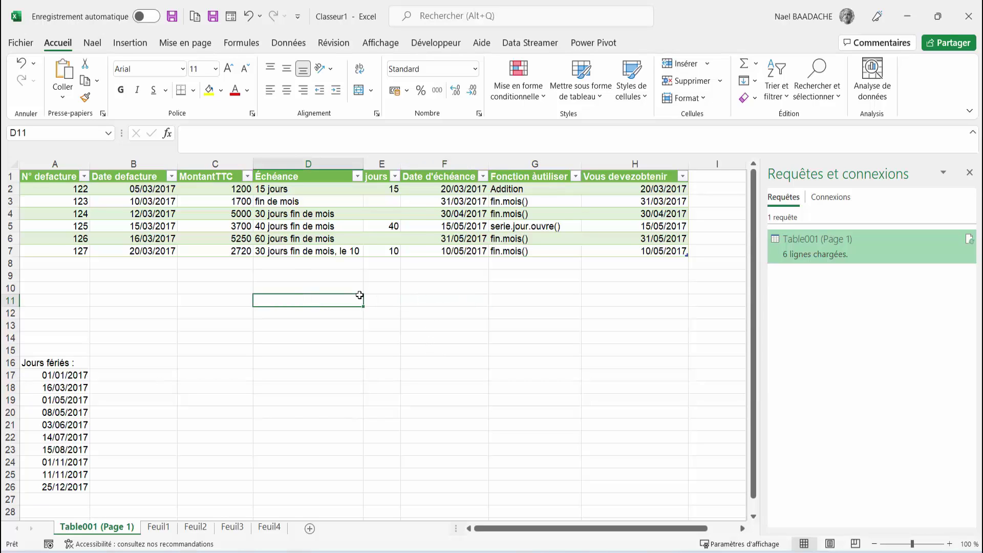